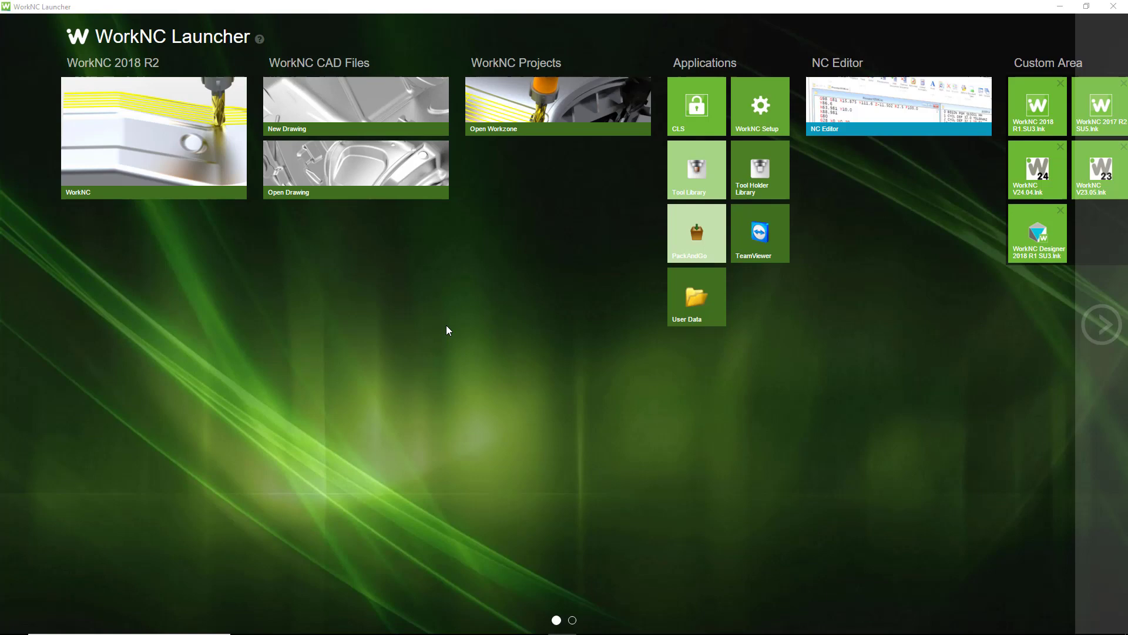
- Open the holder drawing a63-slsb8-95-m42-A.dxf from C:\01_jobs
{"action": "left_click", "coordinate": [376, 174]}
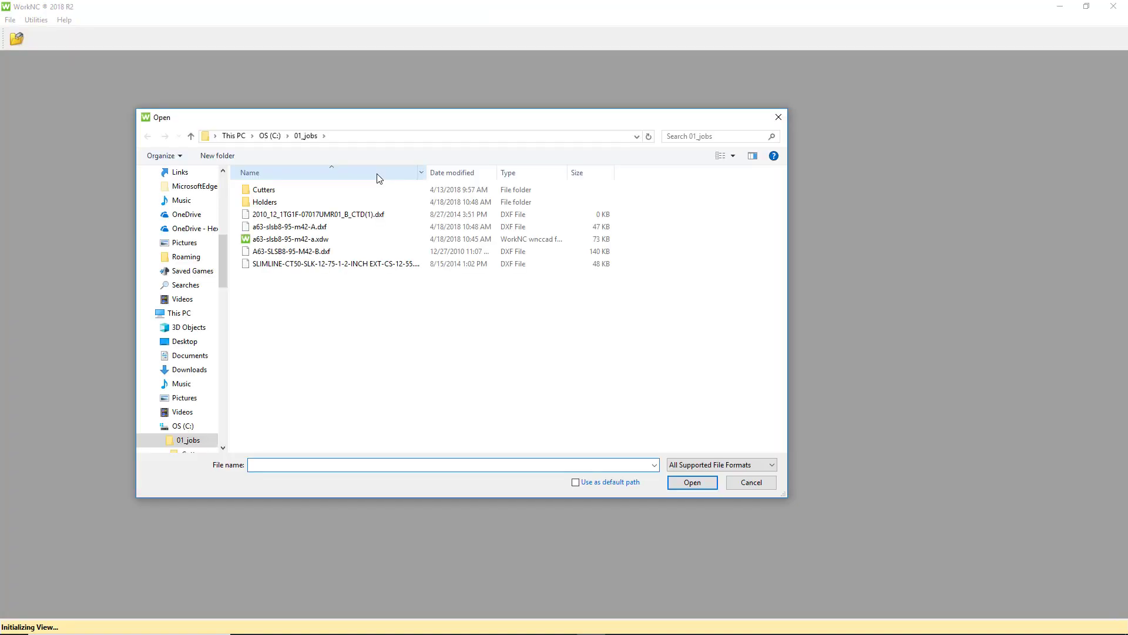
{"action": "left_click", "coordinate": [312, 228]}
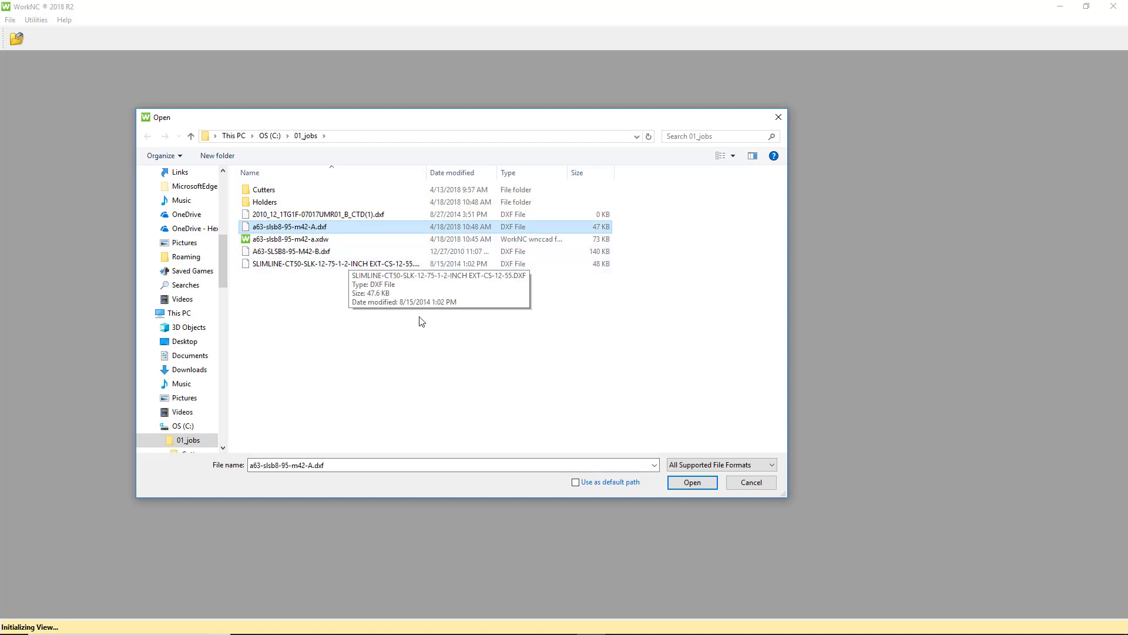
{"action": "left_click", "coordinate": [685, 482]}
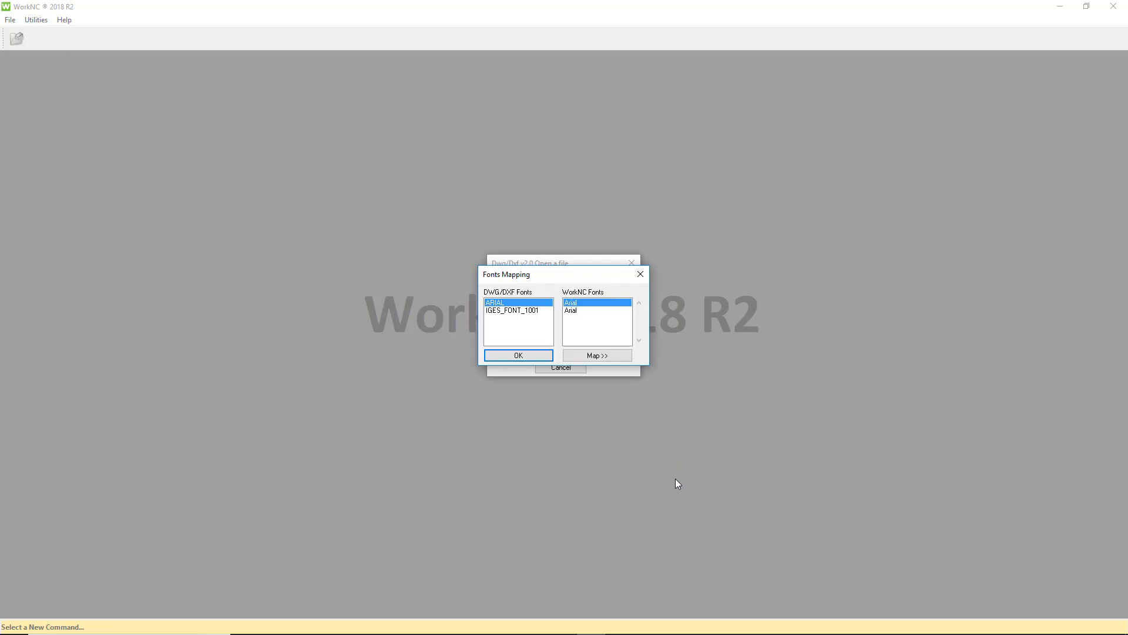
- Accept the default font mapping and the block-to-symbol conversion notice to complete the import
{"action": "left_click", "coordinate": [523, 355]}
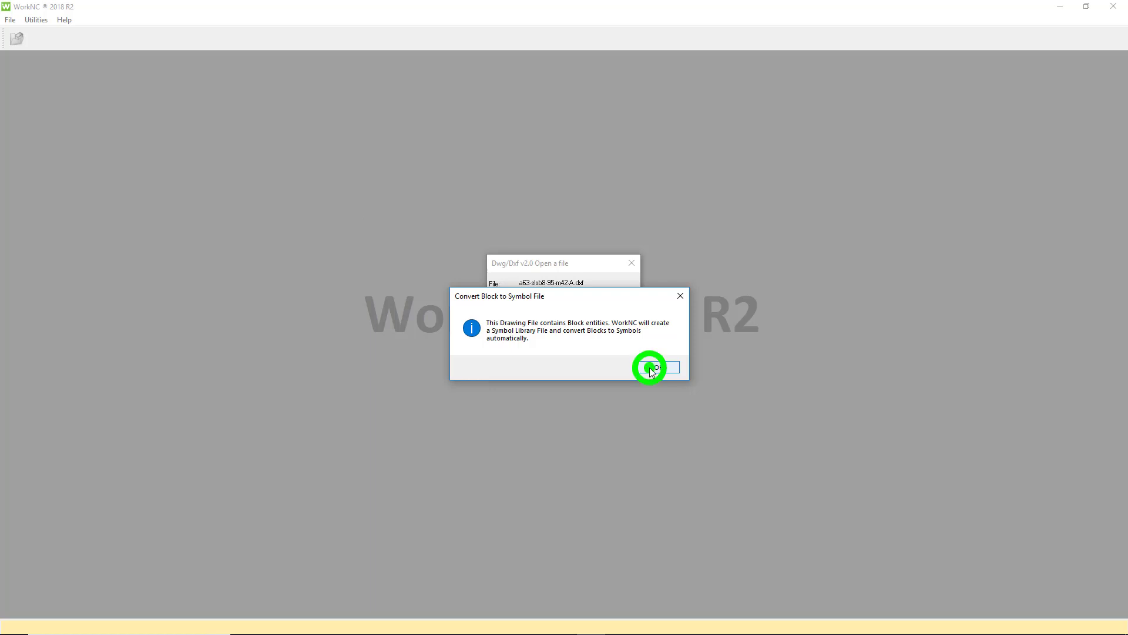
{"action": "left_click", "coordinate": [650, 368]}
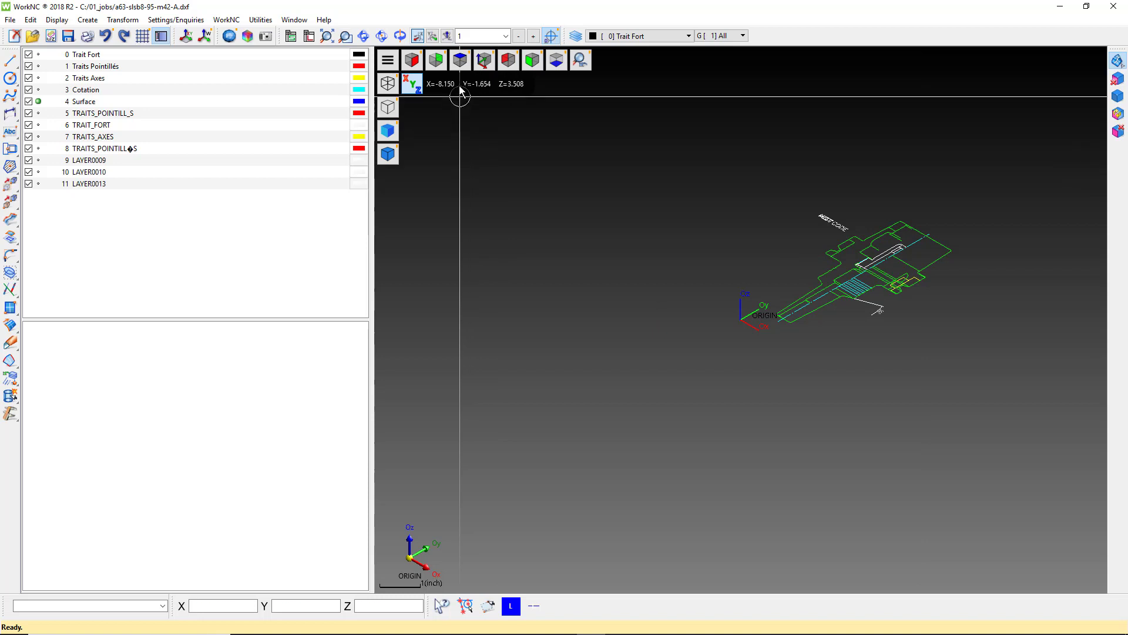
- View the holder profile from the top, zoomed out and centred in the viewport
{"action": "left_click", "coordinate": [460, 59]}
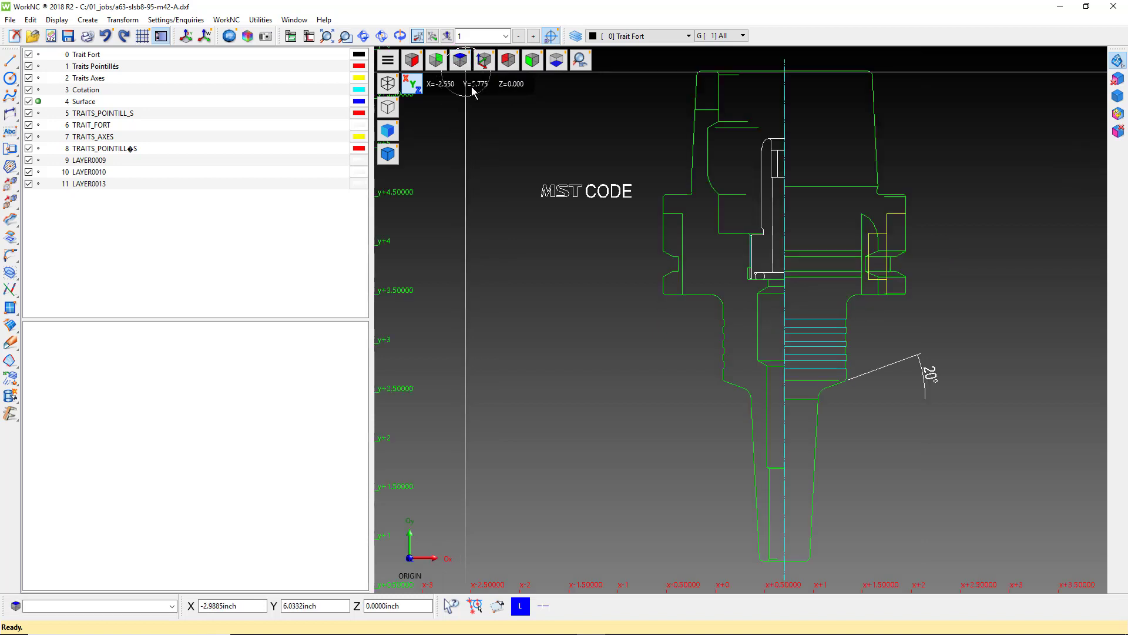
{"action": "scroll", "coordinate": [494, 186], "scroll_direction": "down", "scroll_amount": 2}
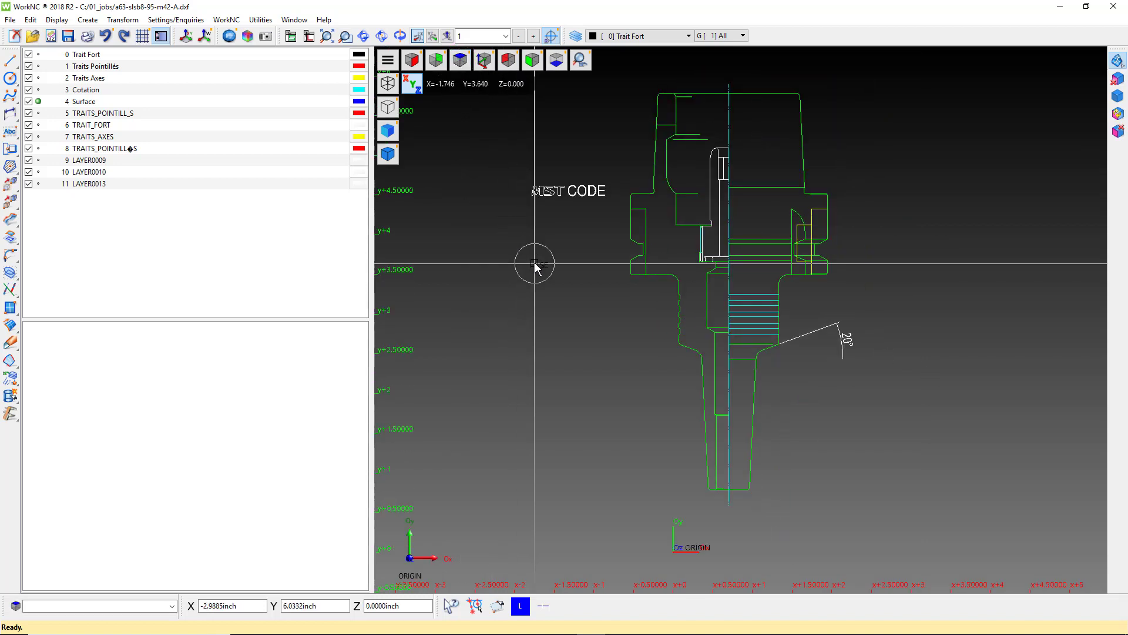
{"action": "middle_click_drag", "start_coordinate": [535, 266], "coordinate": [601, 278]}
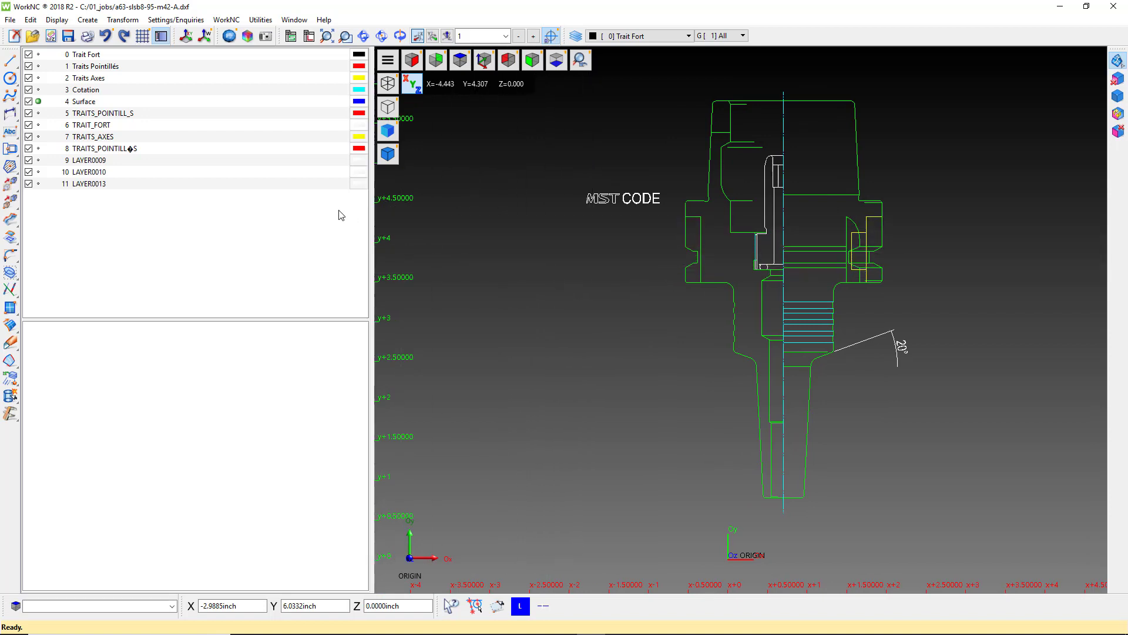
- Change the drawing's Current Unit from inch to Metric and refit the drawing in view
{"action": "left_click", "coordinate": [10, 21]}
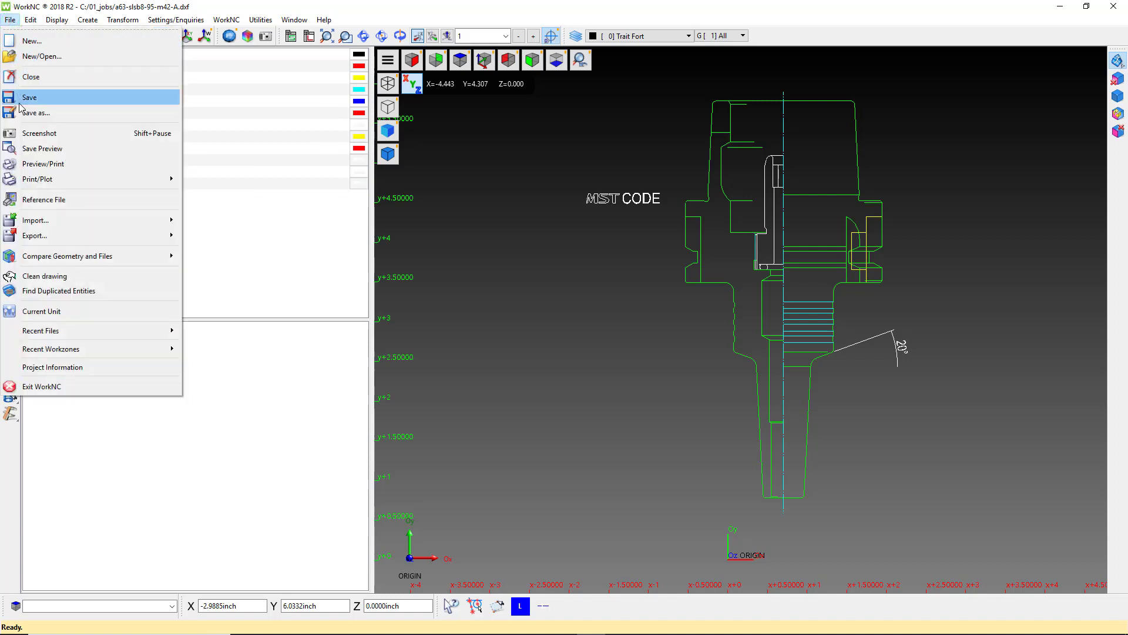
{"action": "left_click", "coordinate": [43, 313]}
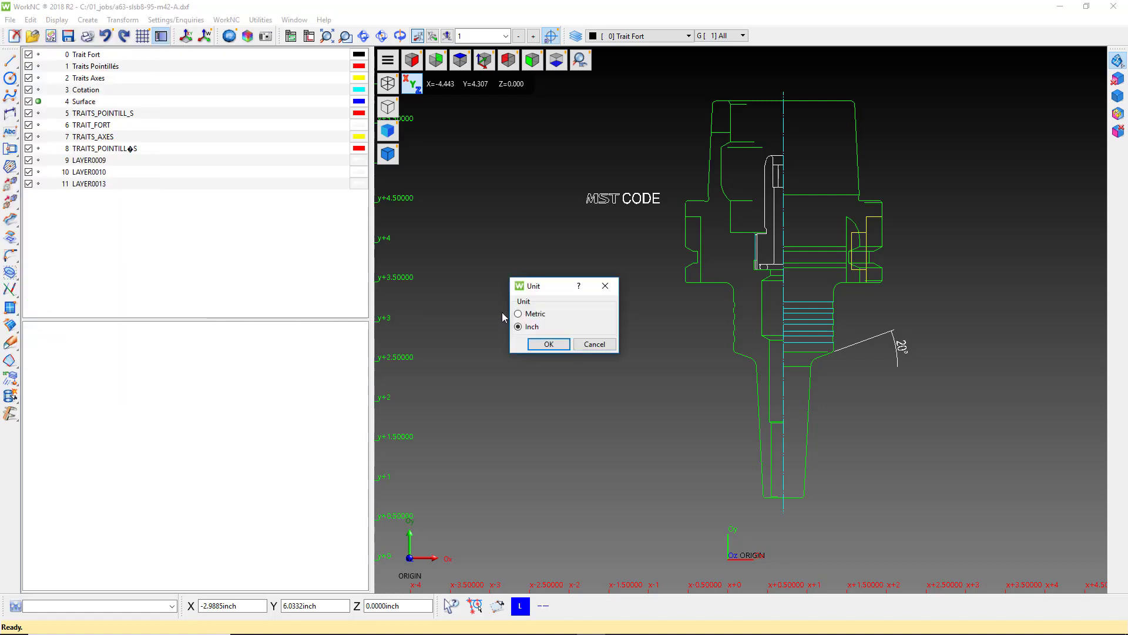
{"action": "left_click", "coordinate": [519, 314]}
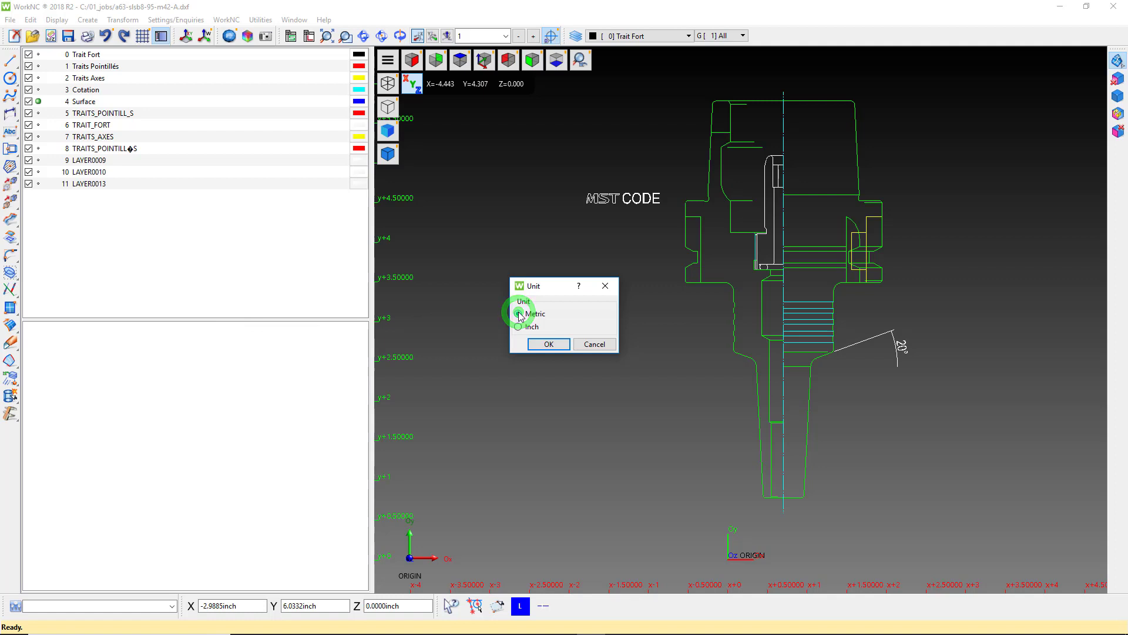
{"action": "left_click", "coordinate": [541, 344]}
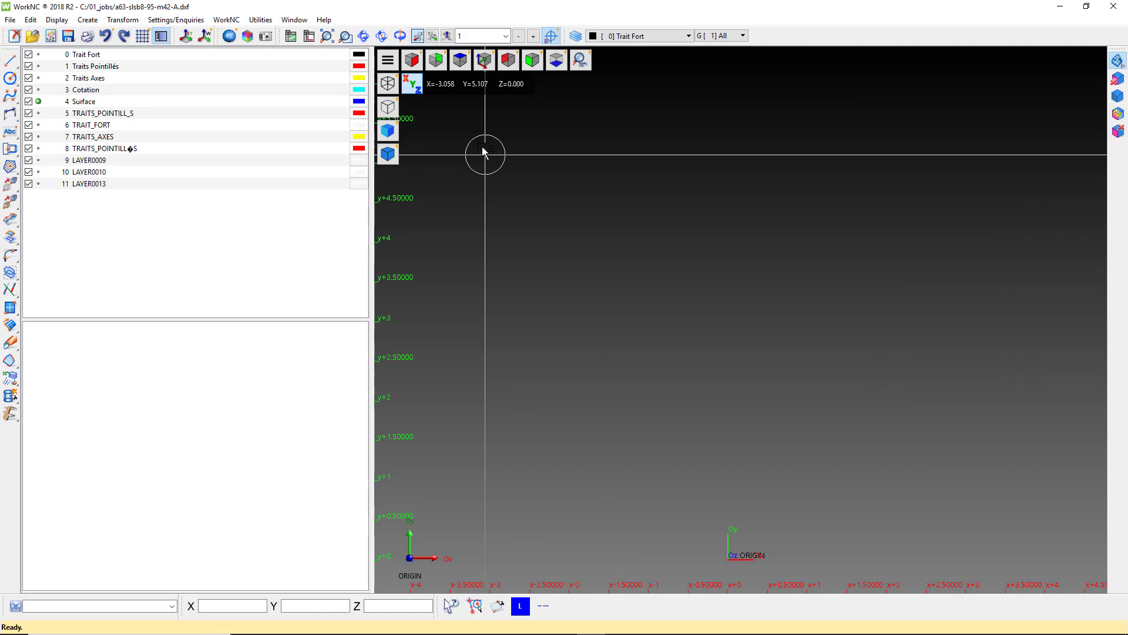
{"action": "left_click", "coordinate": [463, 90]}
{"action": "left_click", "coordinate": [460, 60]}
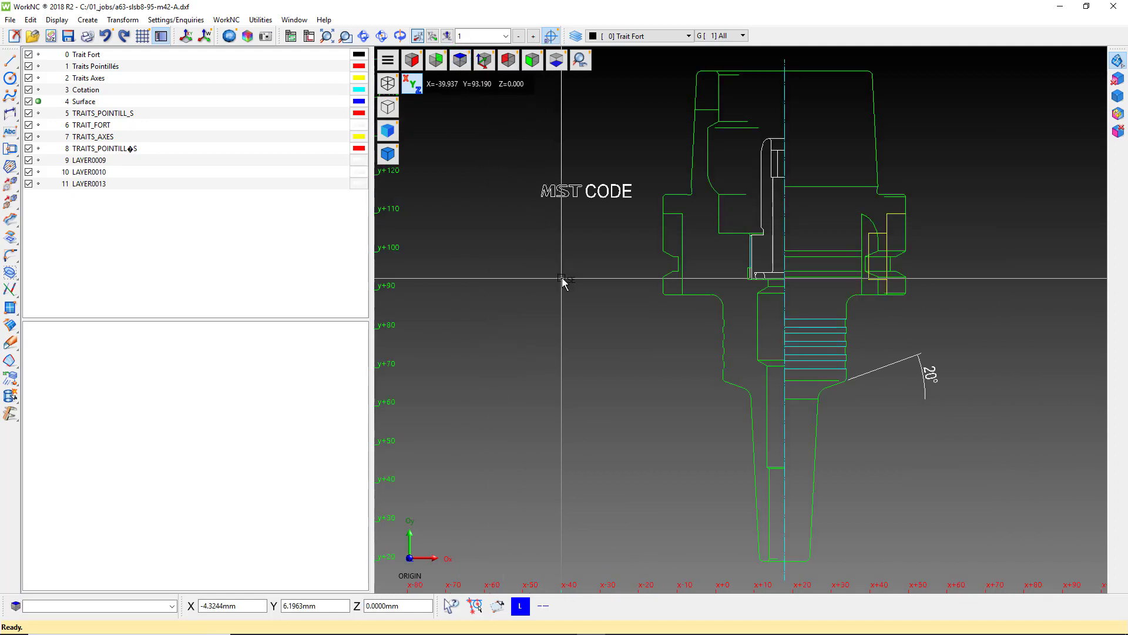
{"action": "scroll", "coordinate": [563, 281], "scroll_direction": "down", "scroll_amount": 2}
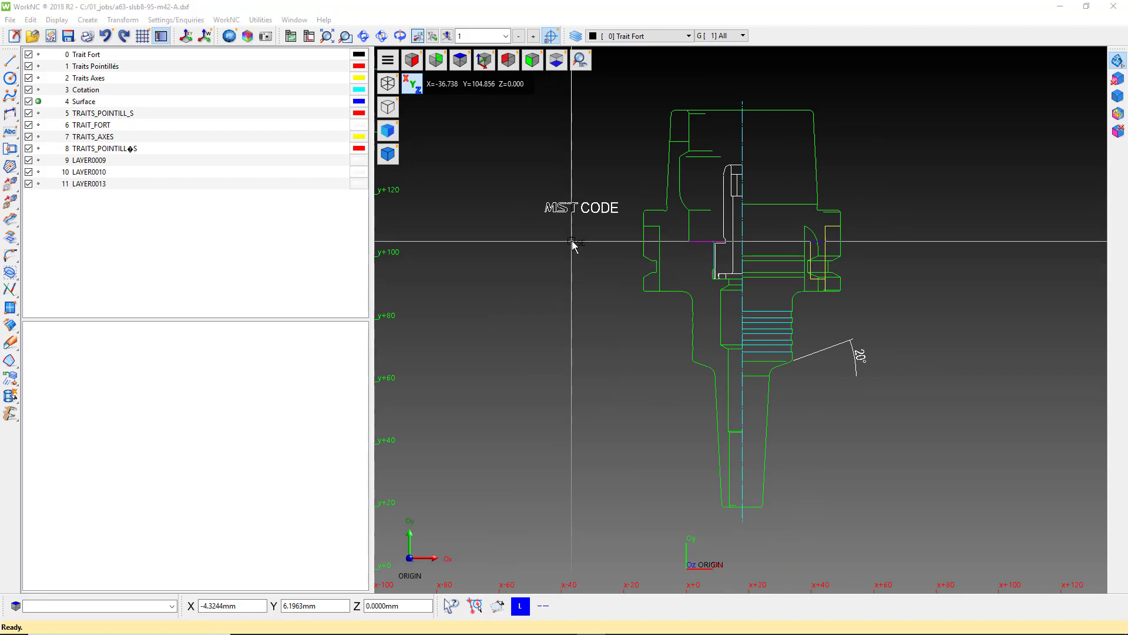
- Select the MST CODE label, 20° angle dimension and left half of the profile for deletion
{"action": "key", "text": "Delete"}
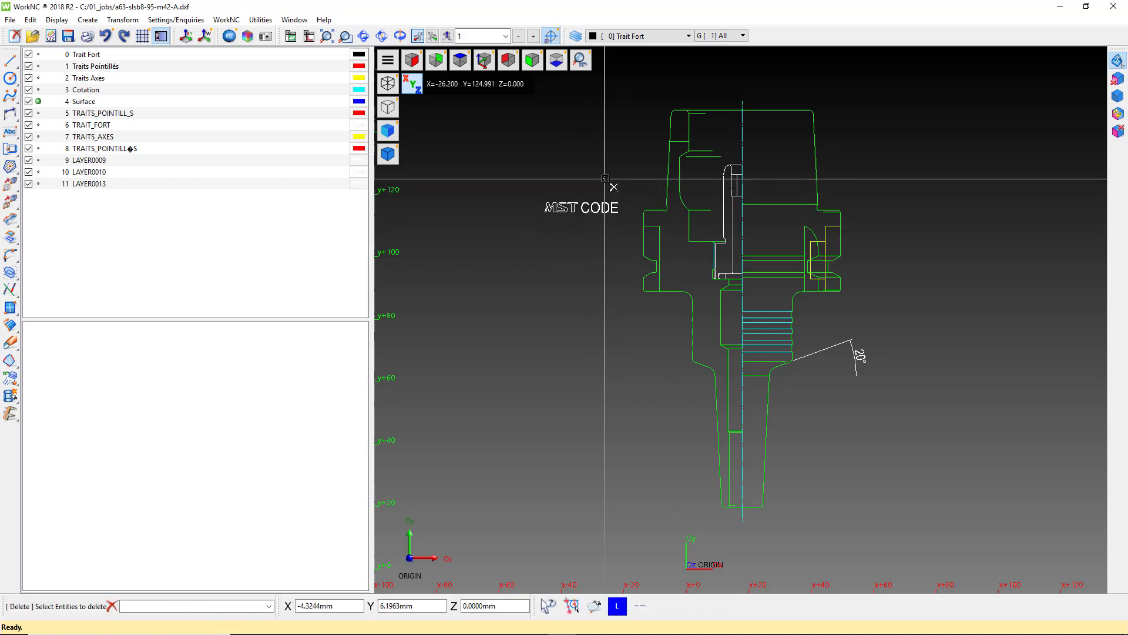
{"action": "left_click_drag", "start_coordinate": [616, 175], "coordinate": [562, 233]}
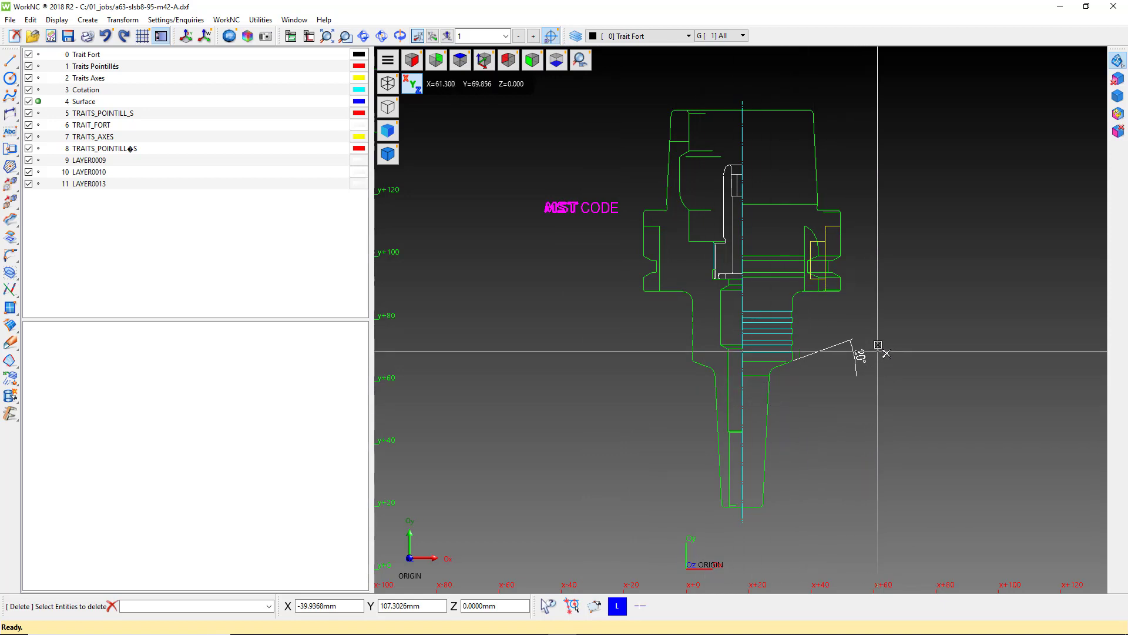
{"action": "left_click_drag", "start_coordinate": [879, 326], "coordinate": [834, 385]}
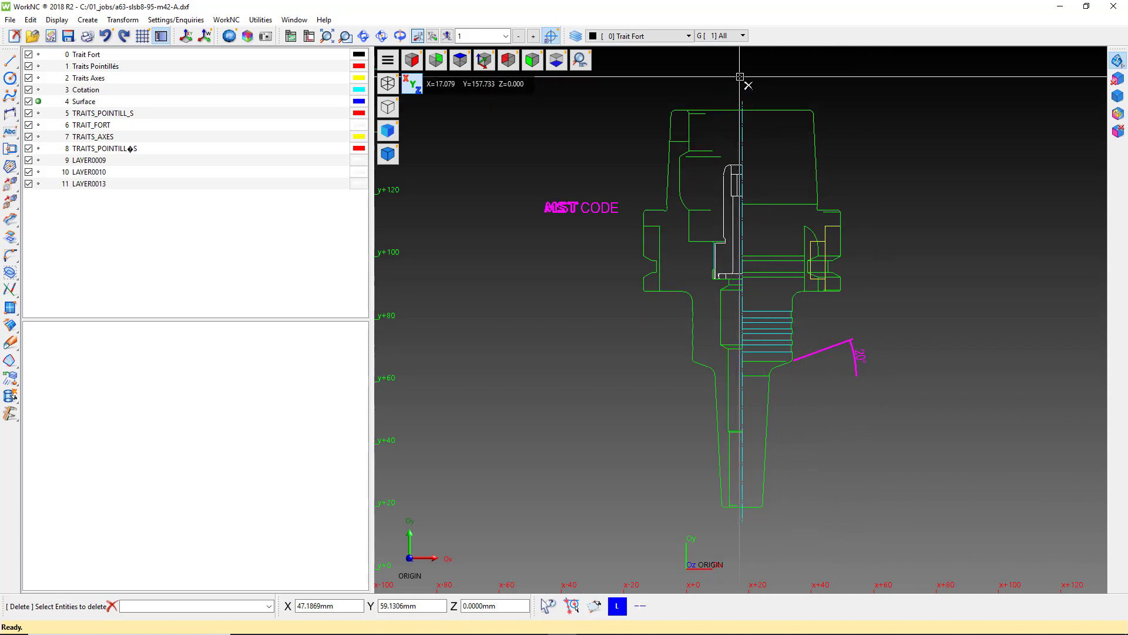
{"action": "left_click_drag", "start_coordinate": [739, 77], "coordinate": [613, 527]}
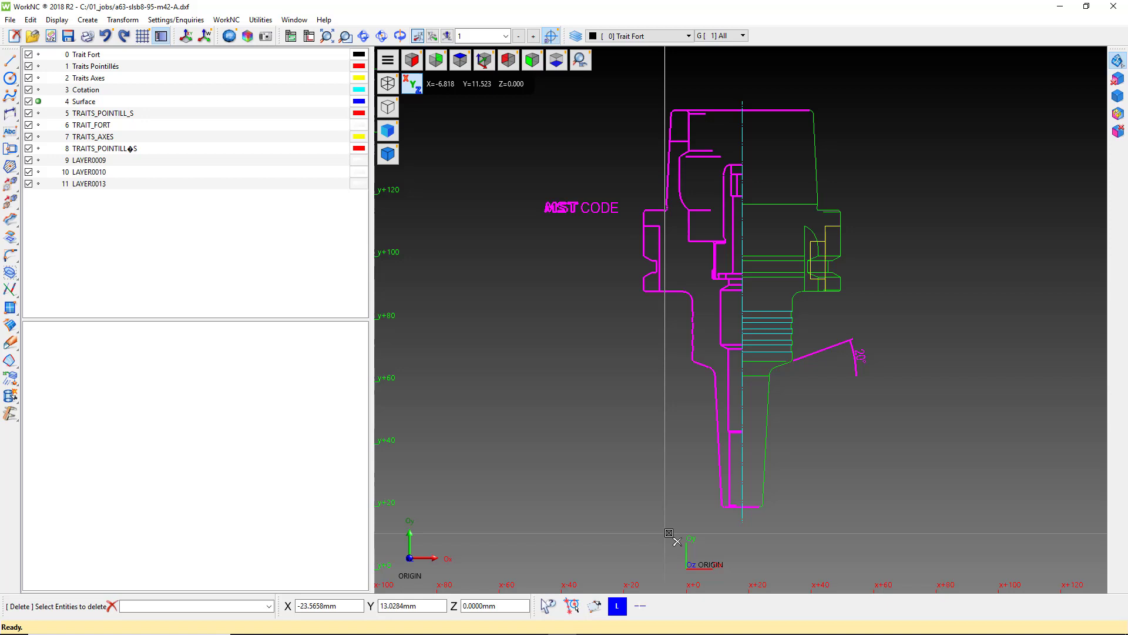
- Add the bottom line, right flange lines and thread-area lines to the deletion set, excluding the top edge
{"action": "left_click", "coordinate": [758, 506]}
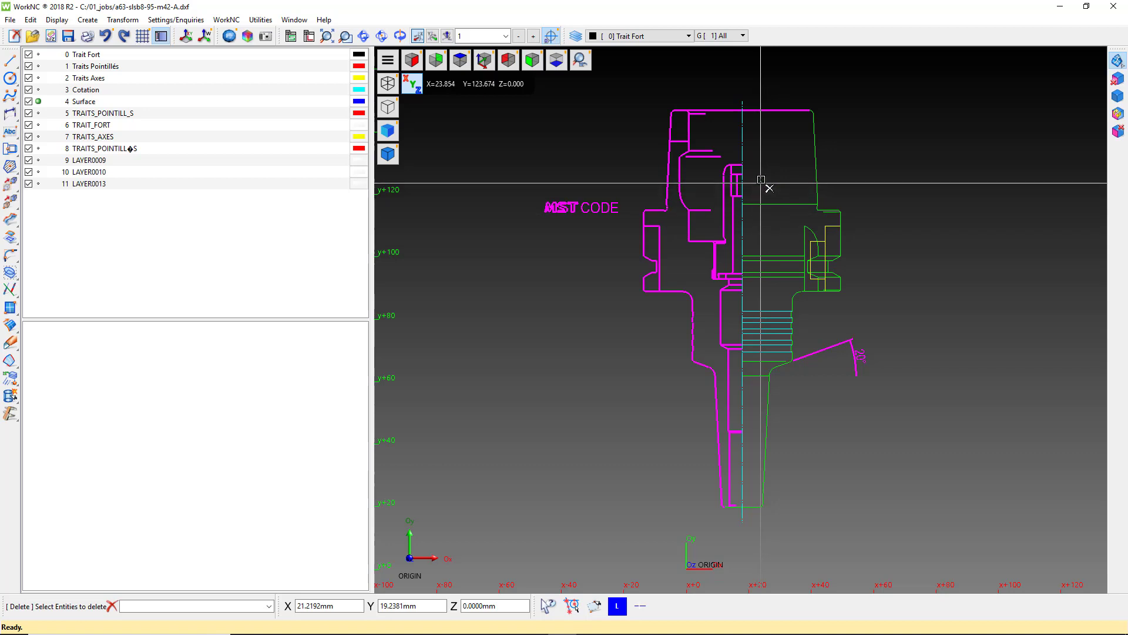
{"action": "left_click", "coordinate": [763, 110]}
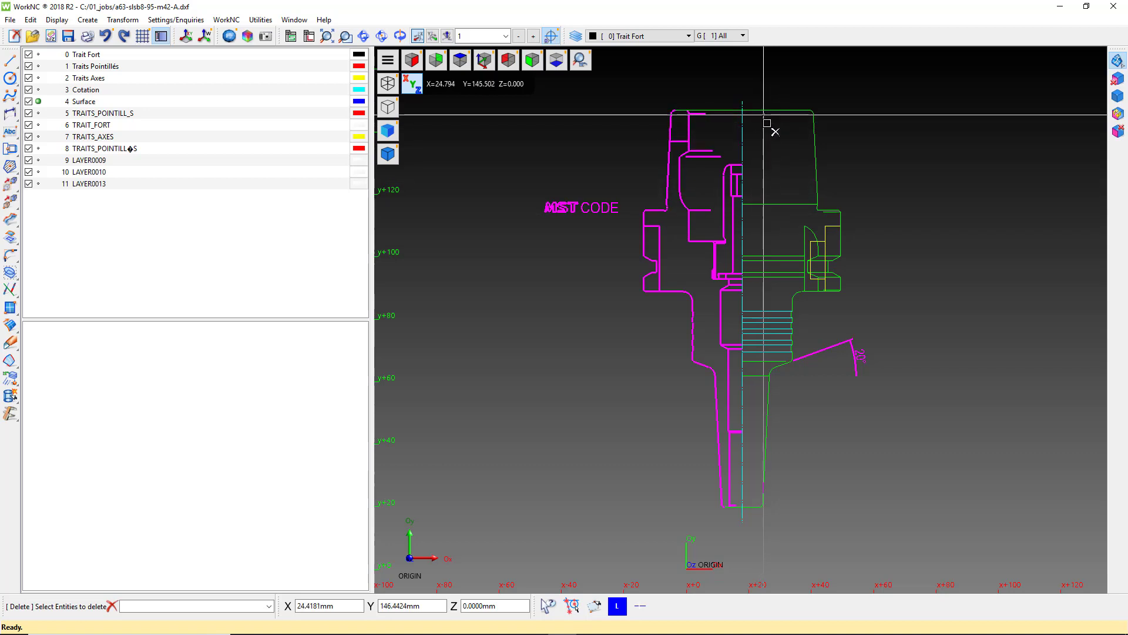
{"action": "left_click", "coordinate": [817, 186]}
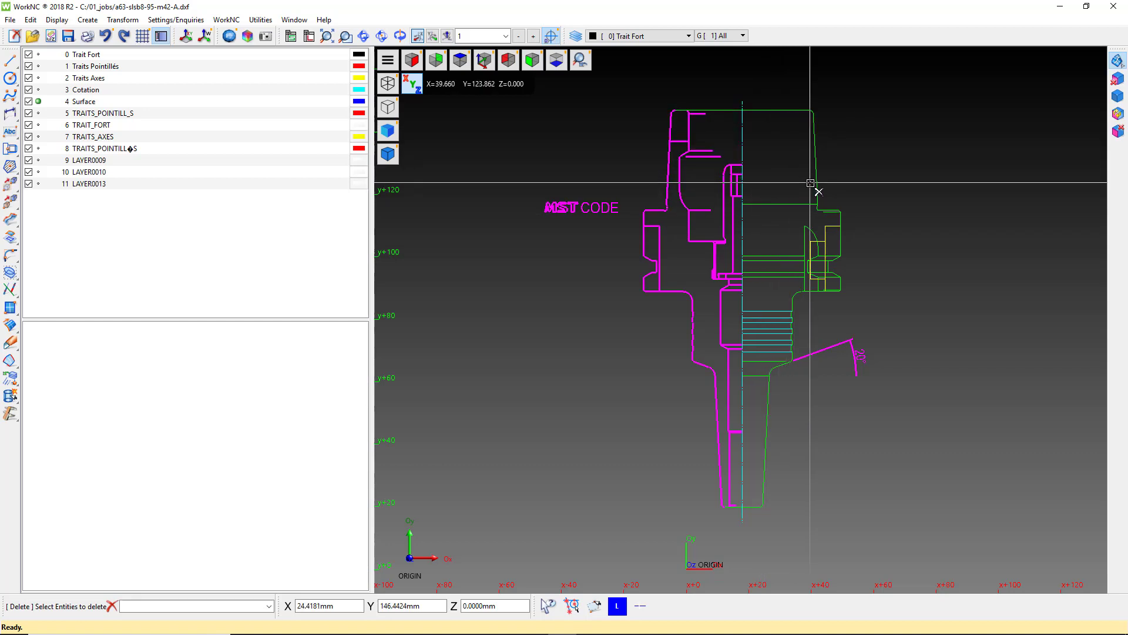
{"action": "left_click", "coordinate": [775, 293]}
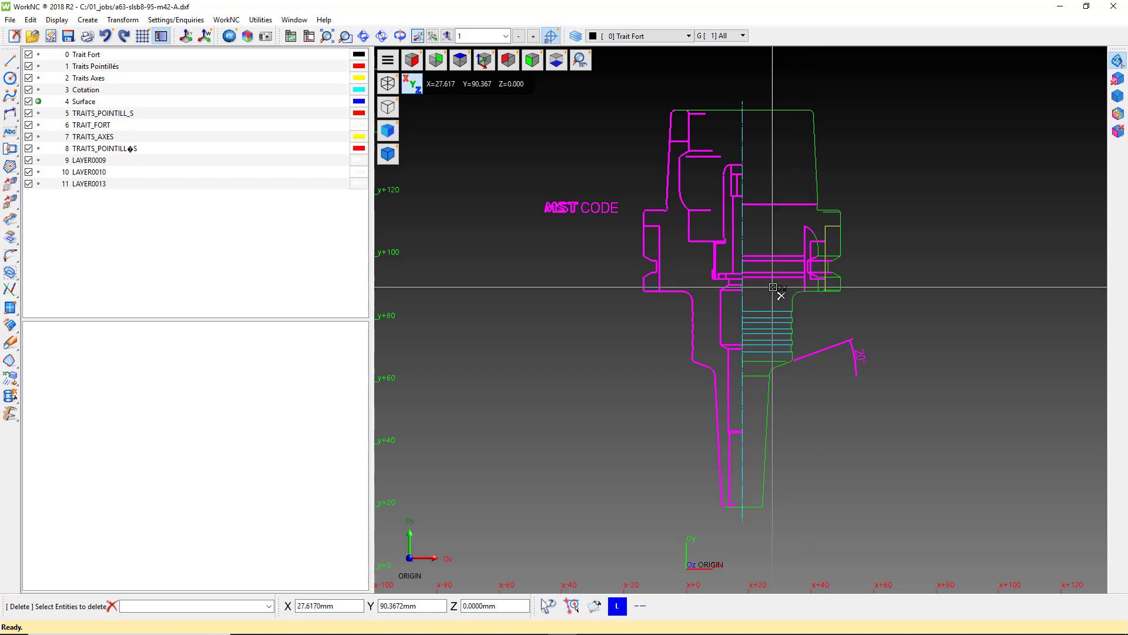
{"action": "left_click", "coordinate": [770, 298]}
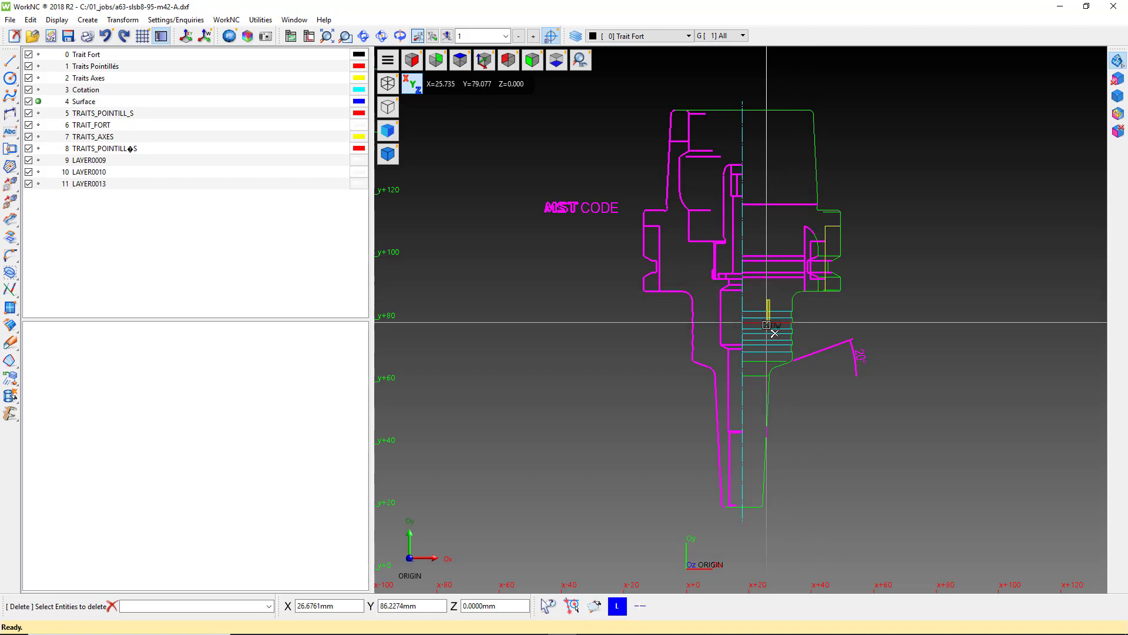
{"action": "left_click", "coordinate": [763, 373]}
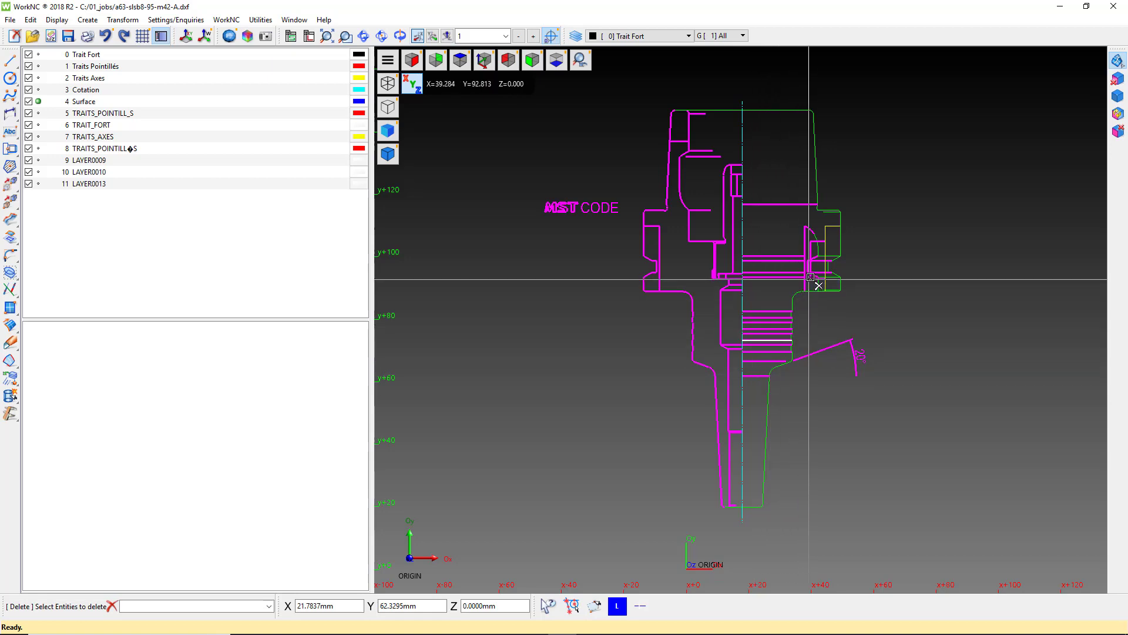
- Window-select the remaining inner lines, including those near the chamfer corner
{"action": "scroll", "coordinate": [832, 256], "scroll_direction": "up", "scroll_amount": 4}
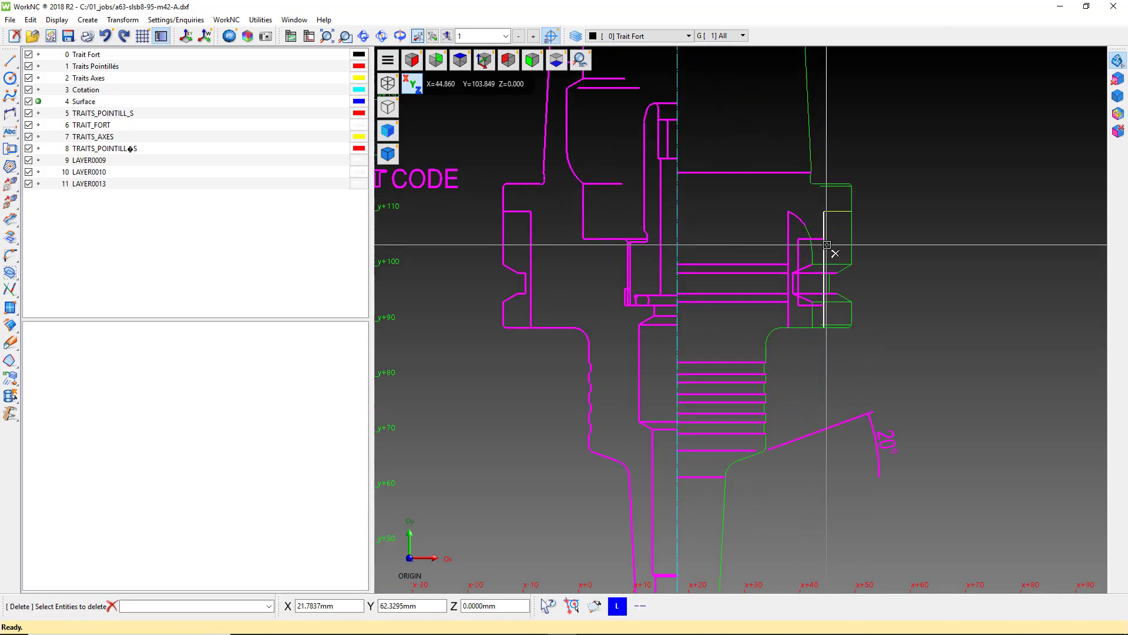
{"action": "scroll", "coordinate": [827, 245], "scroll_direction": "up", "scroll_amount": 4}
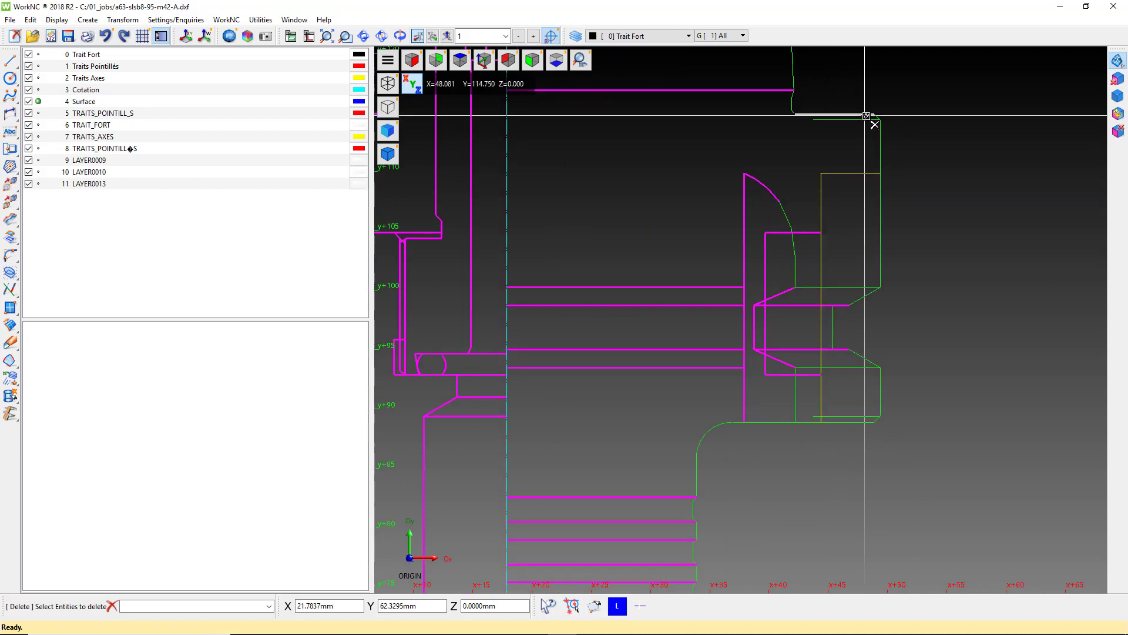
{"action": "left_click_drag", "start_coordinate": [866, 116], "coordinate": [724, 288]}
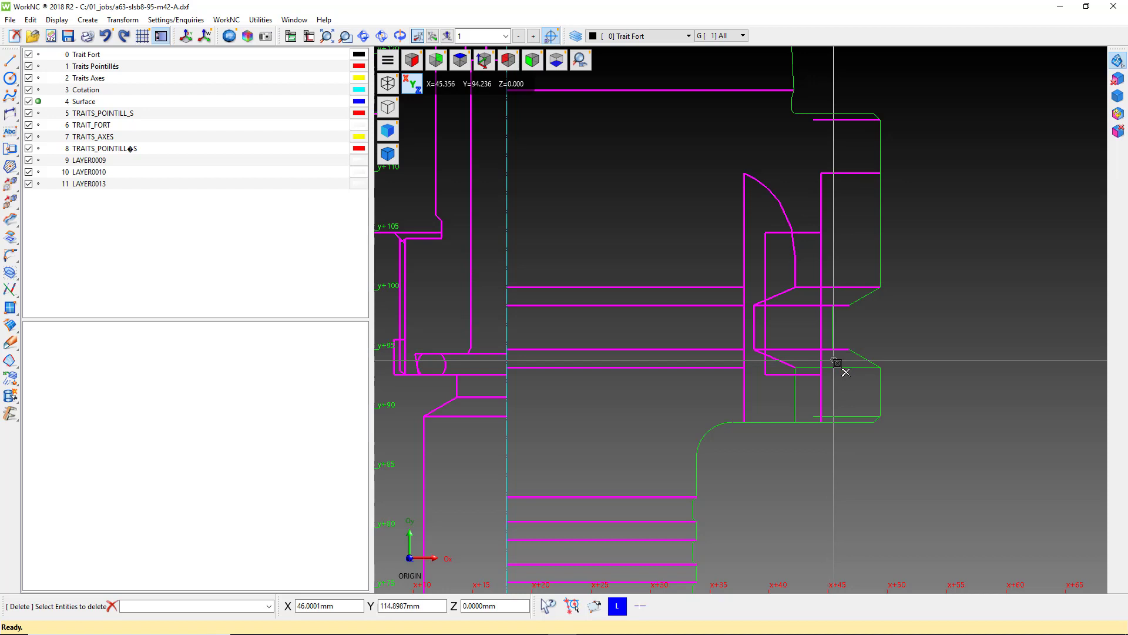
{"action": "left_click_drag", "start_coordinate": [850, 362], "coordinate": [769, 419]}
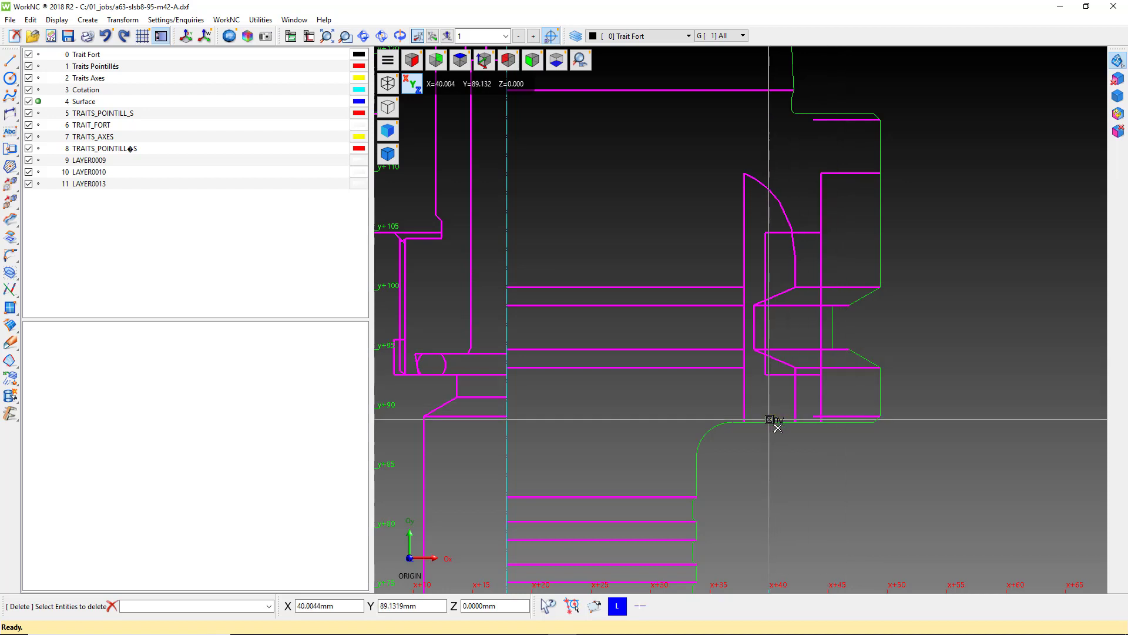
- Confirm deletion of the selected inner lines and zoom out to the full silhouette
{"action": "middle_click", "coordinate": [861, 322]}
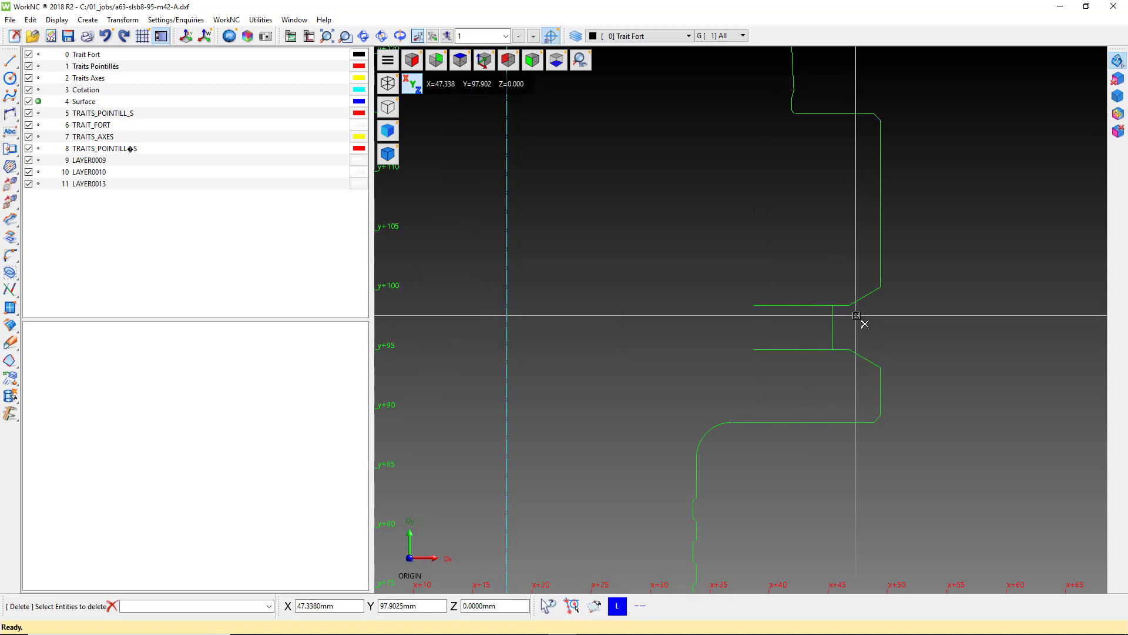
{"action": "scroll", "coordinate": [798, 362], "scroll_direction": "down", "scroll_amount": 5}
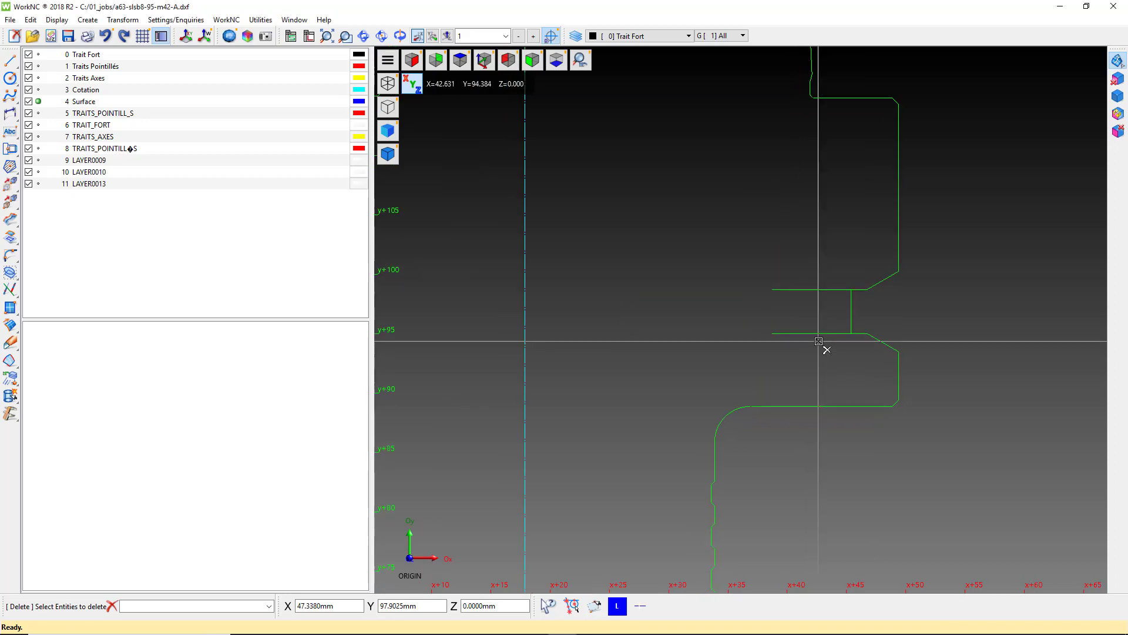
{"action": "scroll", "coordinate": [827, 349], "scroll_direction": "down", "scroll_amount": 3}
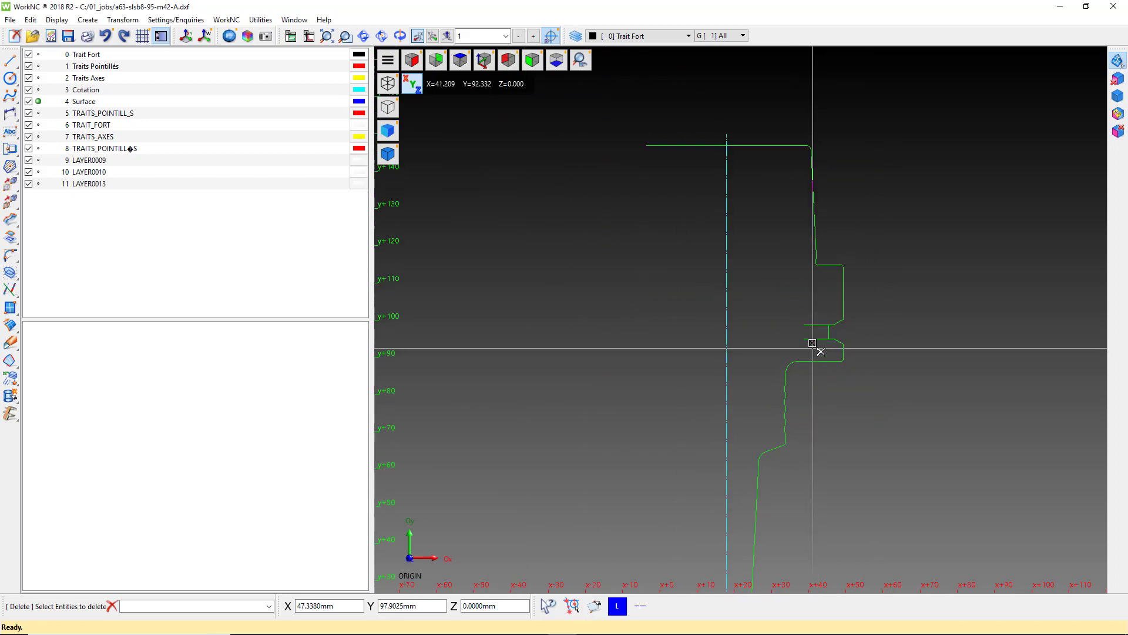
{"action": "scroll", "coordinate": [809, 292], "scroll_direction": "down", "scroll_amount": 1}
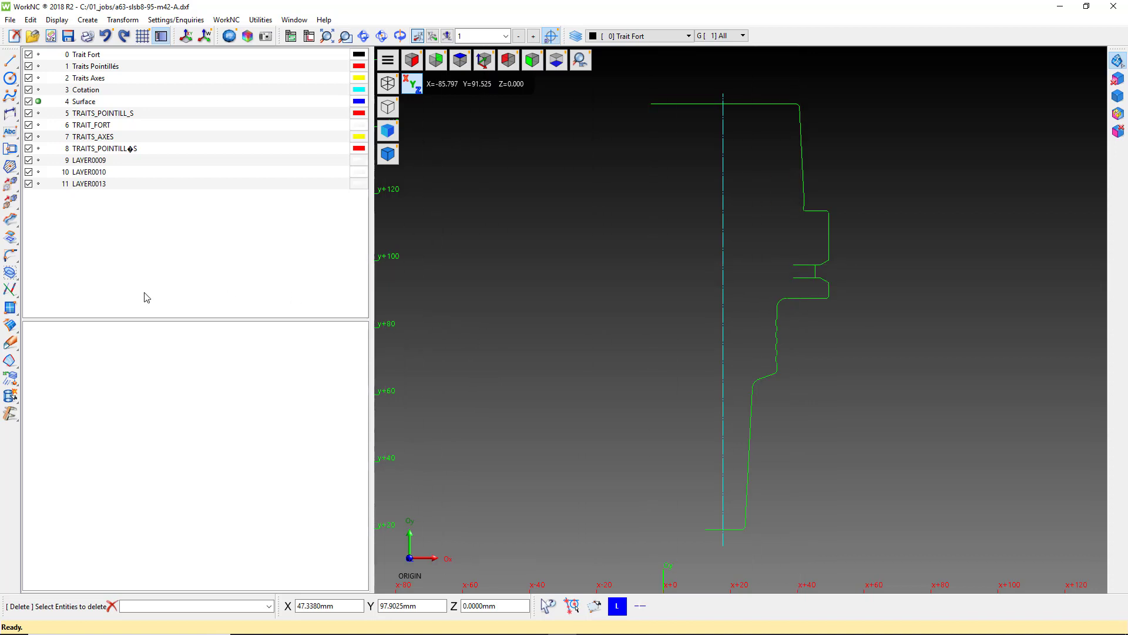
- Trim the top and bottom line overhangs past the axis with Smart Delete, then delete the dashed centre axis
{"action": "left_click", "coordinate": [10, 290]}
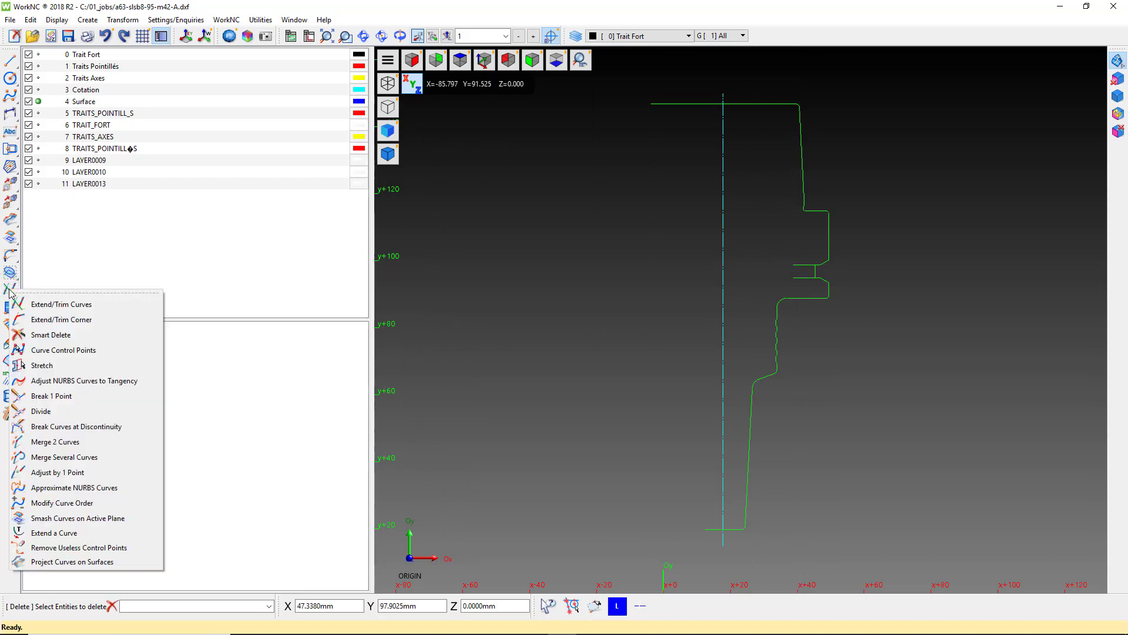
{"action": "left_click", "coordinate": [45, 336]}
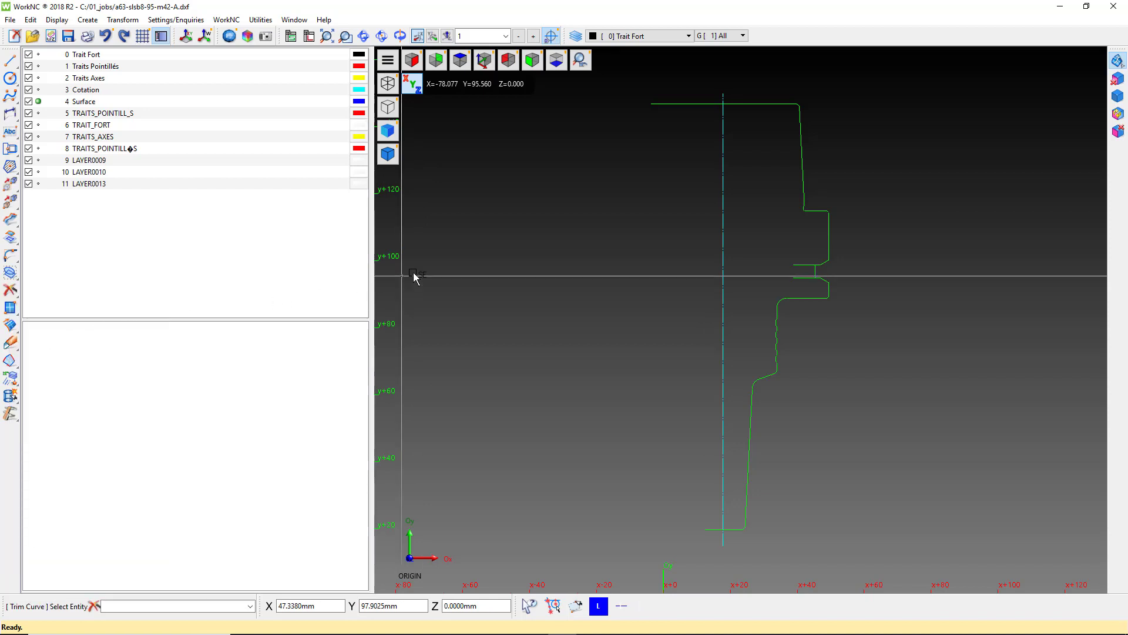
{"action": "left_click", "coordinate": [681, 103]}
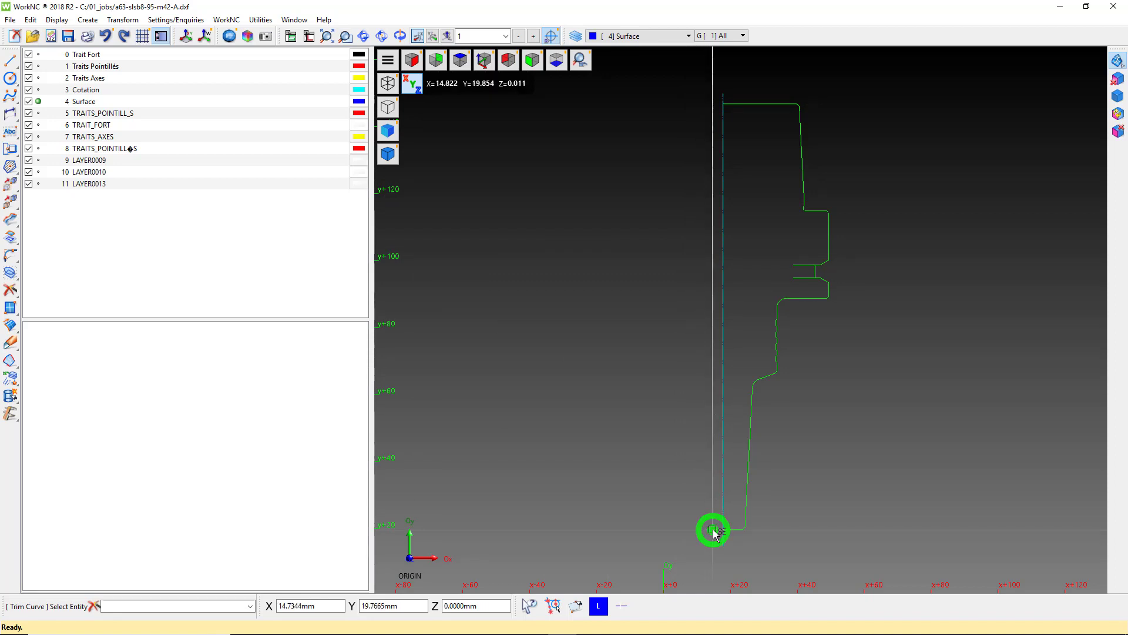
{"action": "left_click", "coordinate": [793, 270]}
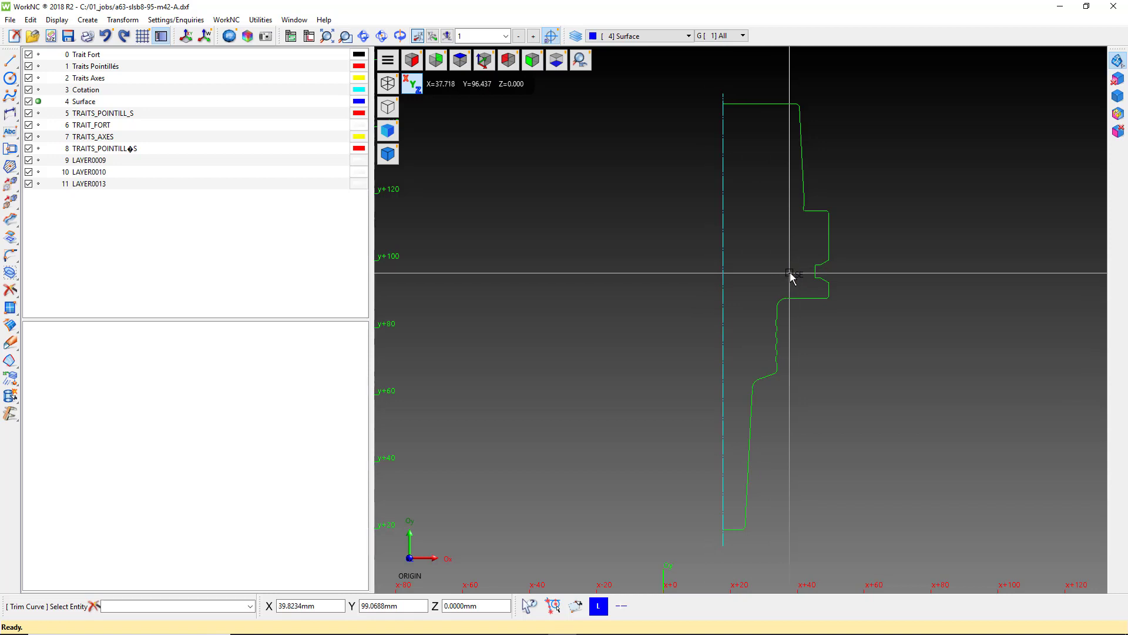
{"action": "right_click", "coordinate": [723, 266]}
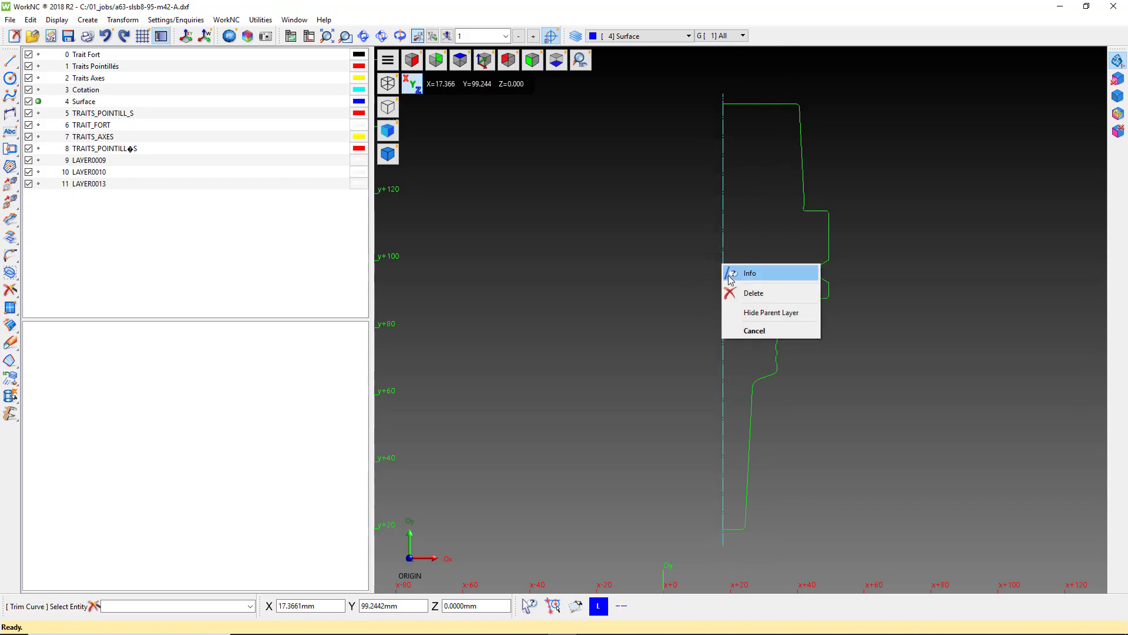
{"action": "left_click", "coordinate": [750, 293]}
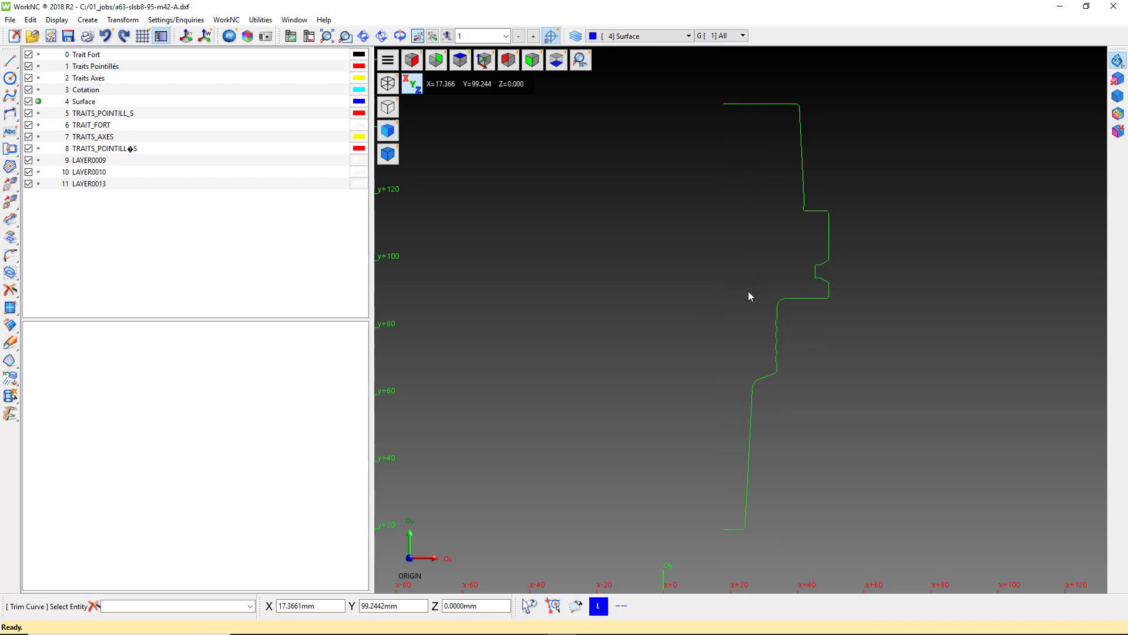
- Start a new line and zoom in closely on the rounded shoulder corner near x 42, y 115
{"action": "scroll", "coordinate": [729, 288], "scroll_direction": "up", "scroll_amount": 1}
{"action": "key", "text": "Escape"}
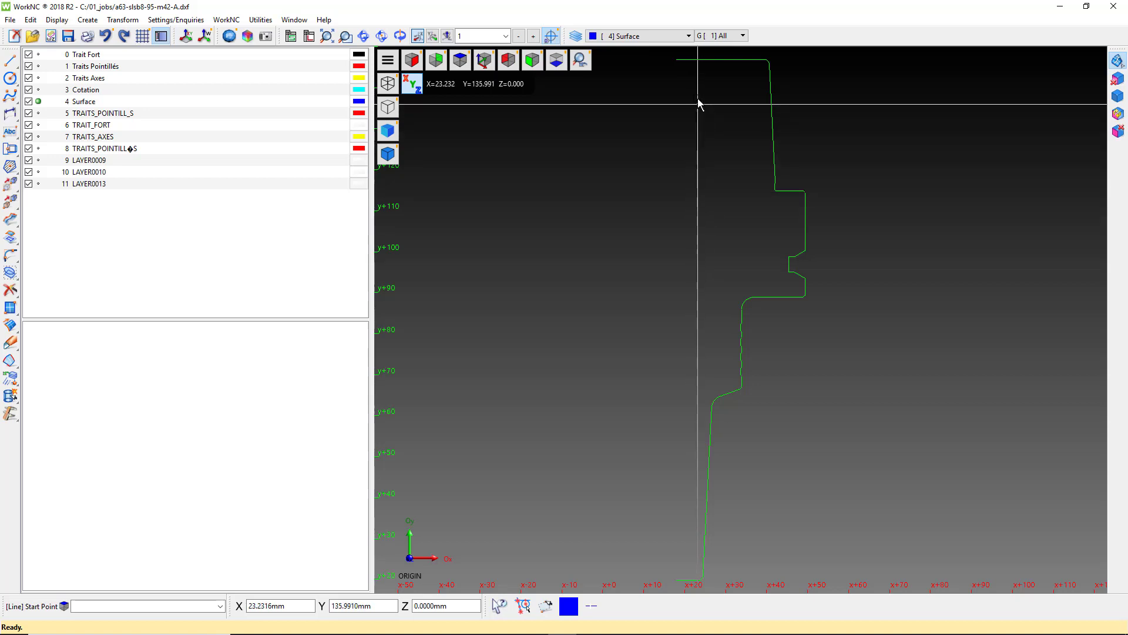
{"action": "middle_click_drag", "start_coordinate": [698, 81], "coordinate": [685, 230]}
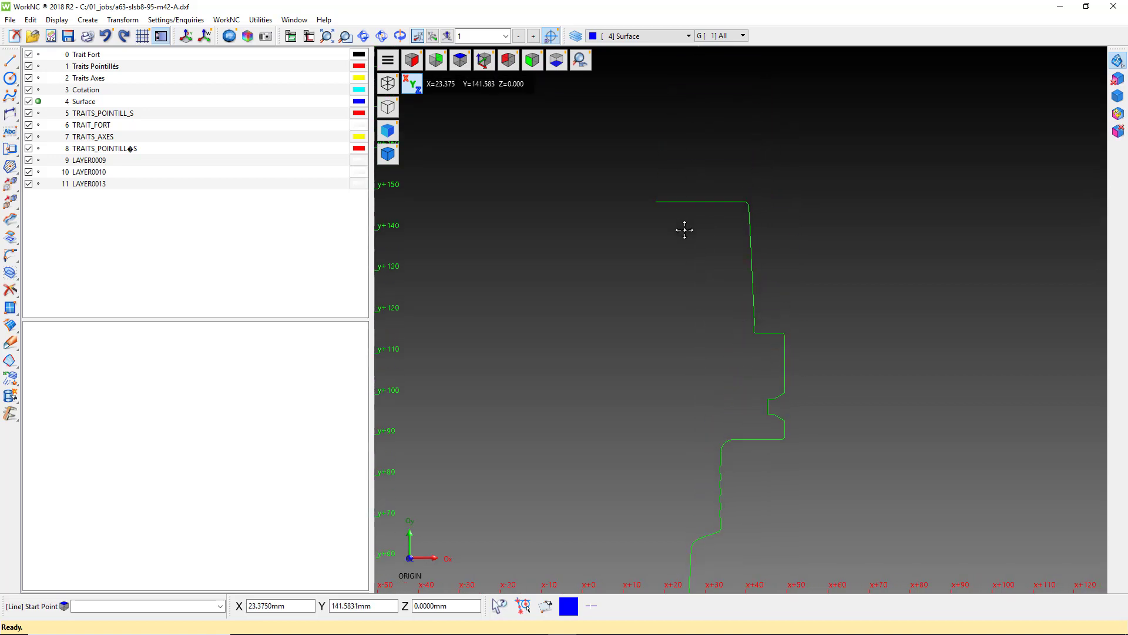
{"action": "scroll", "coordinate": [679, 227], "scroll_direction": "up", "scroll_amount": 2}
{"action": "scroll", "coordinate": [678, 227], "scroll_direction": "up", "scroll_amount": 3}
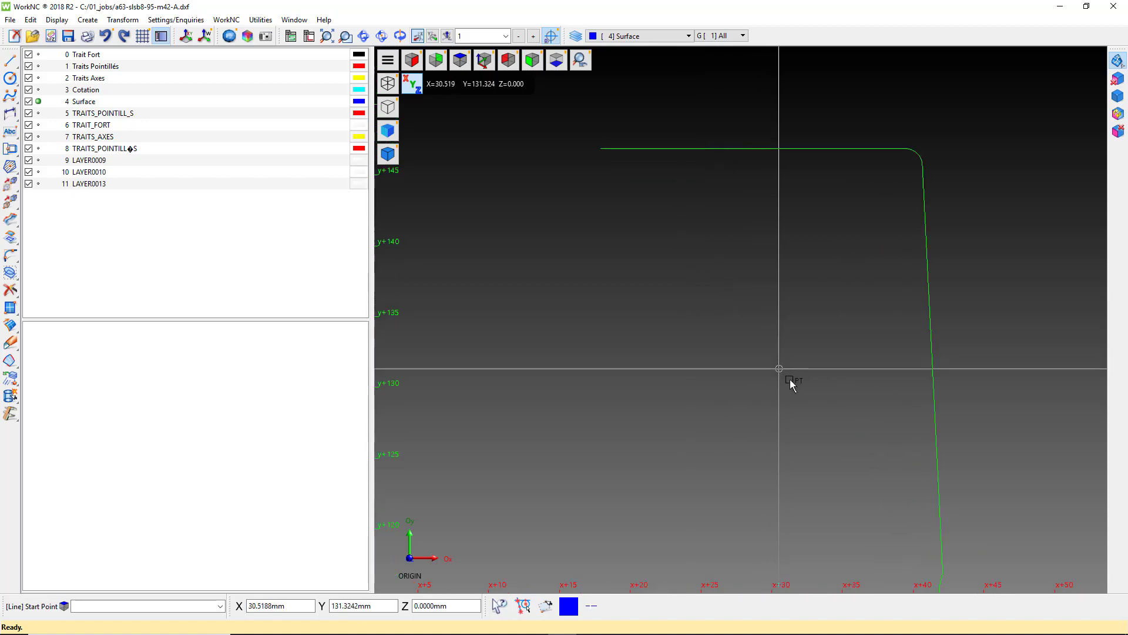
{"action": "middle_click_drag", "start_coordinate": [874, 476], "coordinate": [731, 293]}
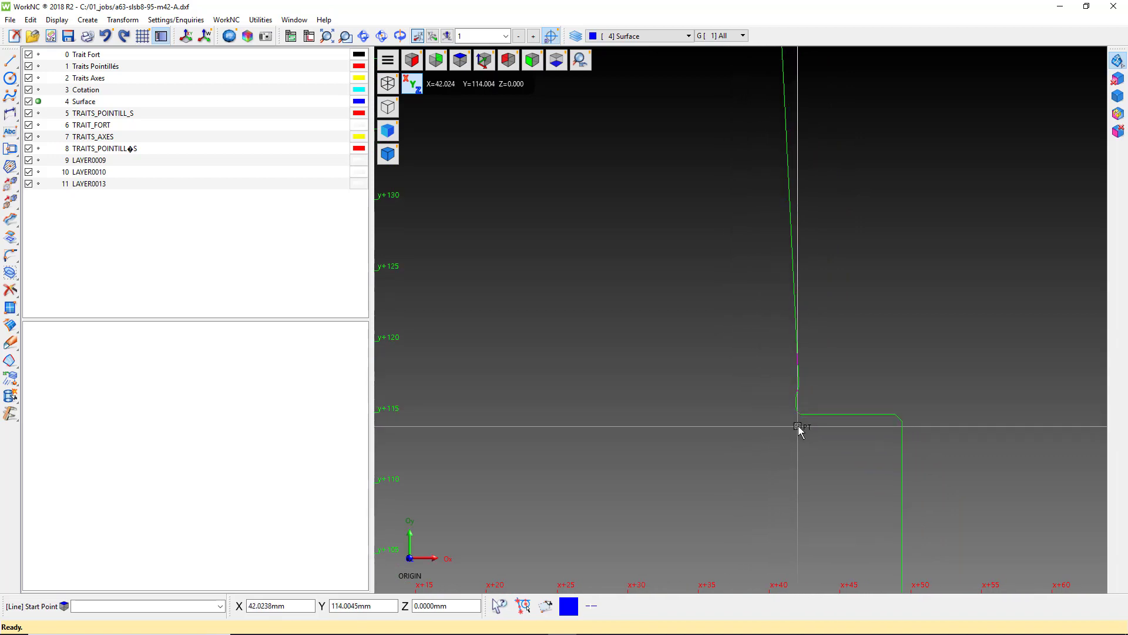
{"action": "scroll", "coordinate": [798, 427], "scroll_direction": "up", "scroll_amount": 3}
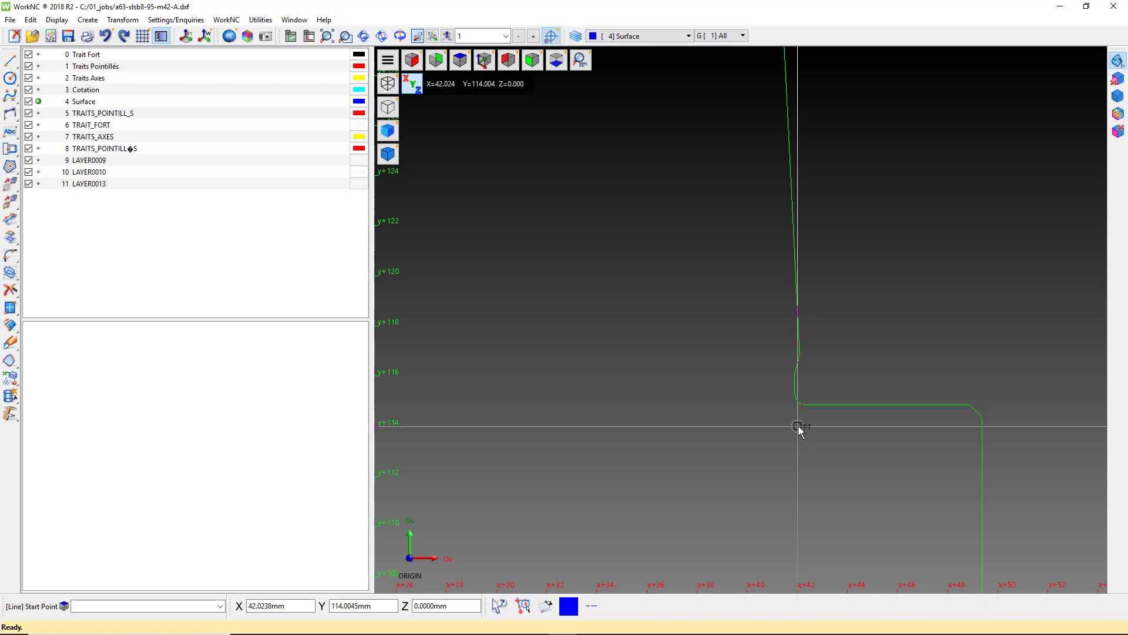
{"action": "scroll", "coordinate": [798, 427], "scroll_direction": "up", "scroll_amount": 7}
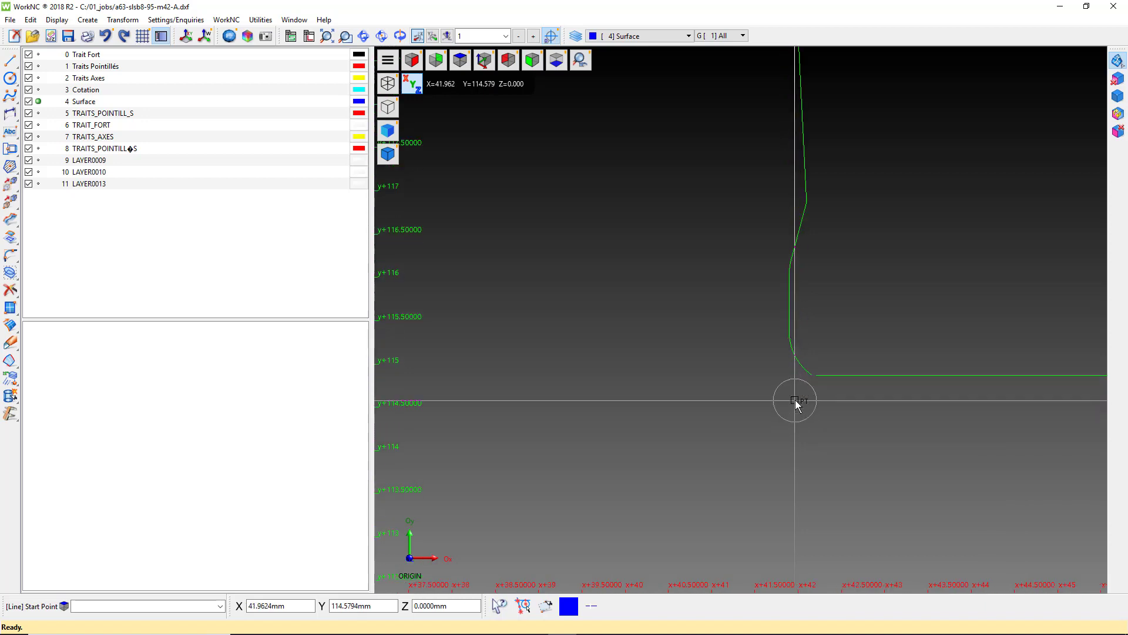
{"action": "scroll", "coordinate": [797, 405], "scroll_direction": "up", "scroll_amount": 2}
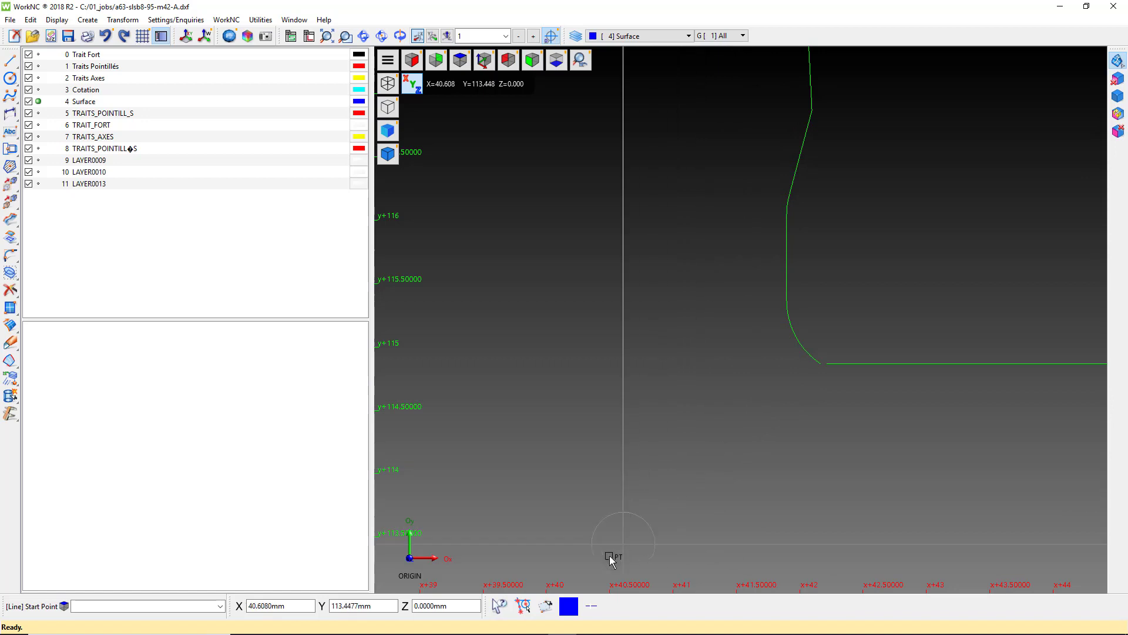
- Set white as the colour for new lines, then cancel a line started at the shoulder corner
{"action": "left_click", "coordinate": [567, 605]}
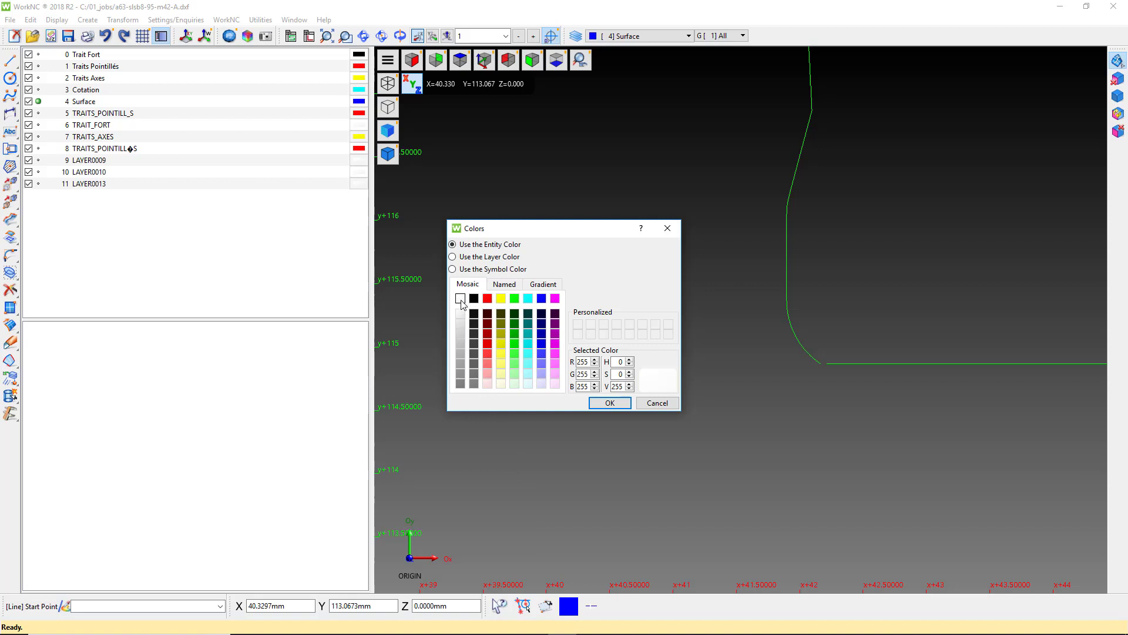
{"action": "left_click", "coordinate": [599, 403]}
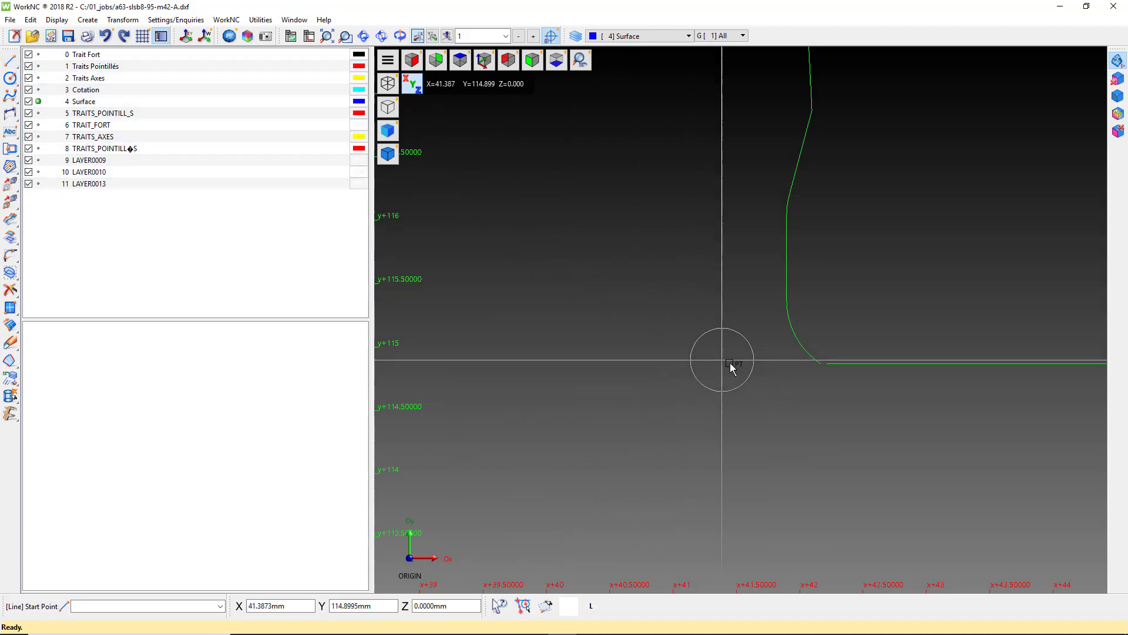
{"action": "left_click", "coordinate": [821, 370]}
{"action": "key", "text": "Escape"}
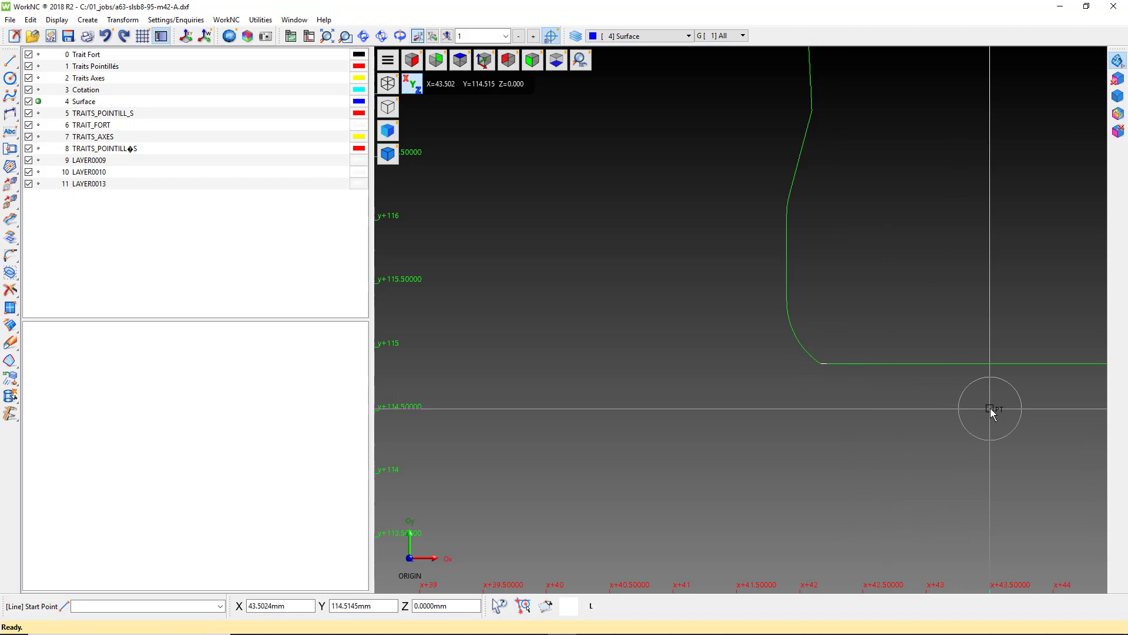
- Inspect the profile's shoulder edge and lower rounded corner up close, then fit the whole profile in view
{"action": "middle_click_drag", "start_coordinate": [989, 410], "coordinate": [535, 332]}
{"action": "scroll", "coordinate": [534, 332], "scroll_direction": "down", "scroll_amount": 3}
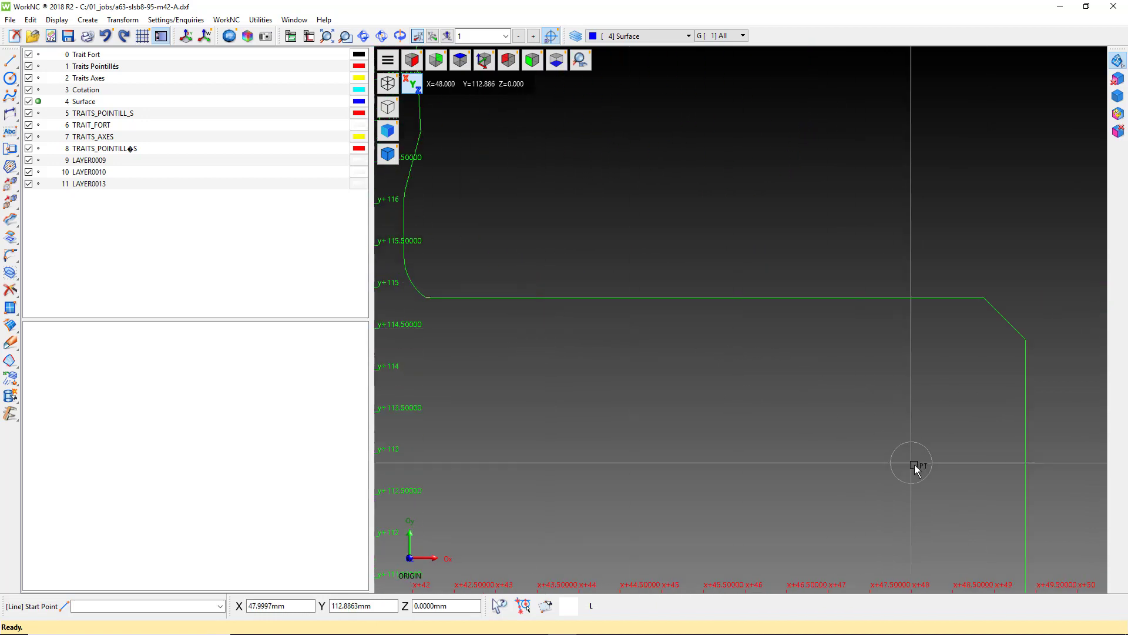
{"action": "middle_click_drag", "start_coordinate": [914, 466], "coordinate": [755, 335]}
{"action": "scroll", "coordinate": [756, 335], "scroll_direction": "up", "scroll_amount": 2}
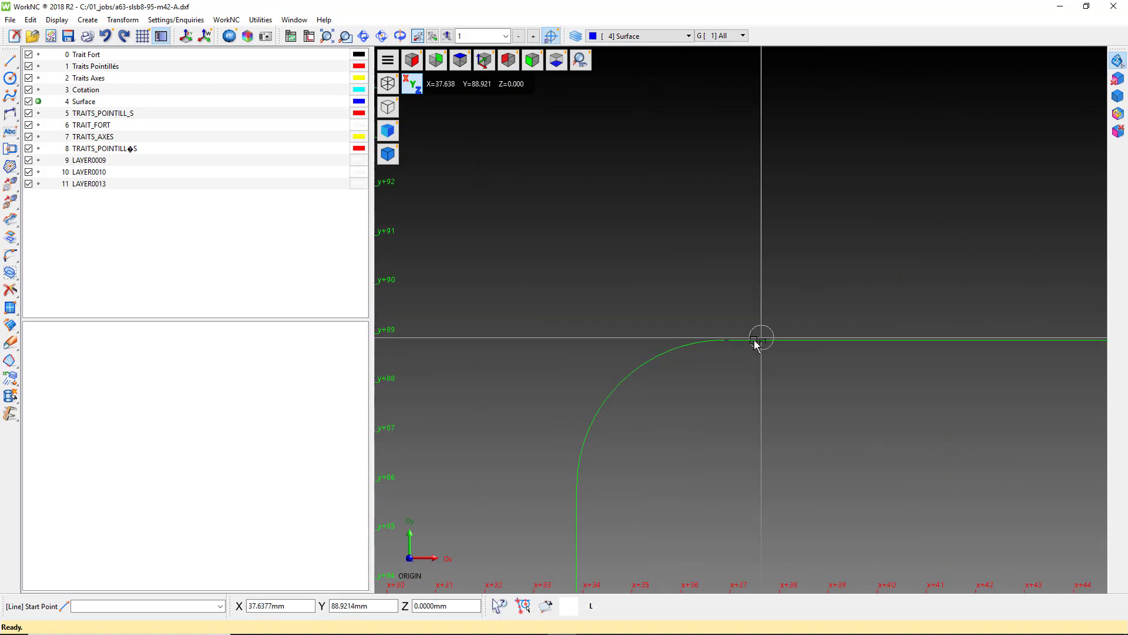
{"action": "scroll", "coordinate": [721, 366], "scroll_direction": "up", "scroll_amount": 1}
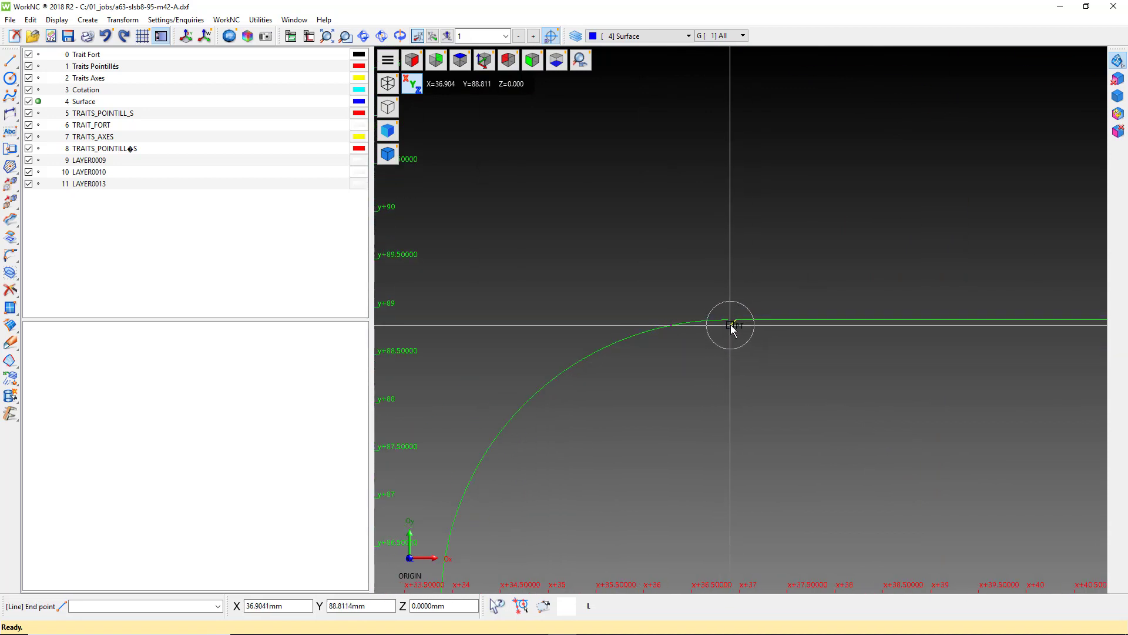
{"action": "scroll", "coordinate": [735, 326], "scroll_direction": "down", "scroll_amount": 5}
{"action": "middle_click_drag", "start_coordinate": [707, 529], "coordinate": [791, 287]}
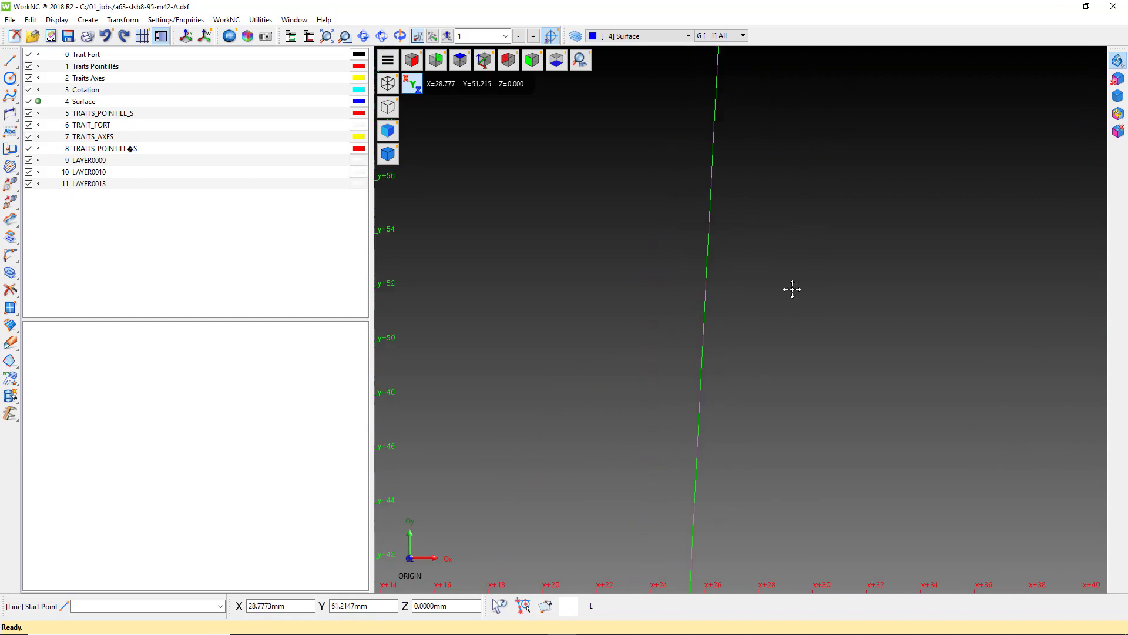
{"action": "scroll", "coordinate": [808, 227], "scroll_direction": "down", "scroll_amount": 3}
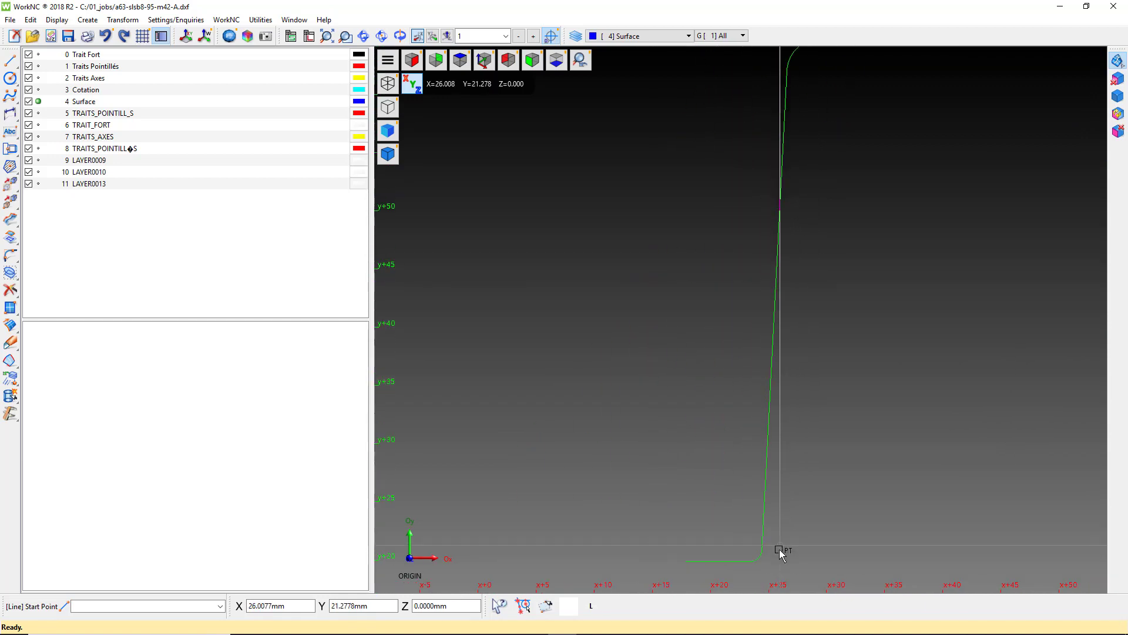
{"action": "middle_click_drag", "start_coordinate": [778, 549], "coordinate": [791, 386]}
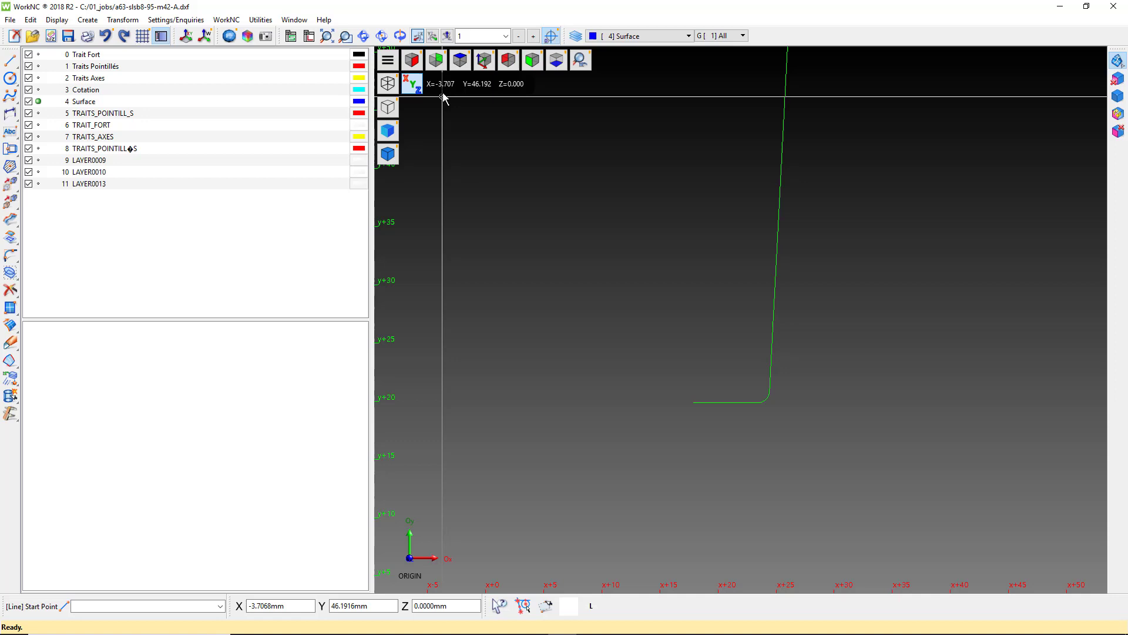
{"action": "left_click", "coordinate": [460, 59]}
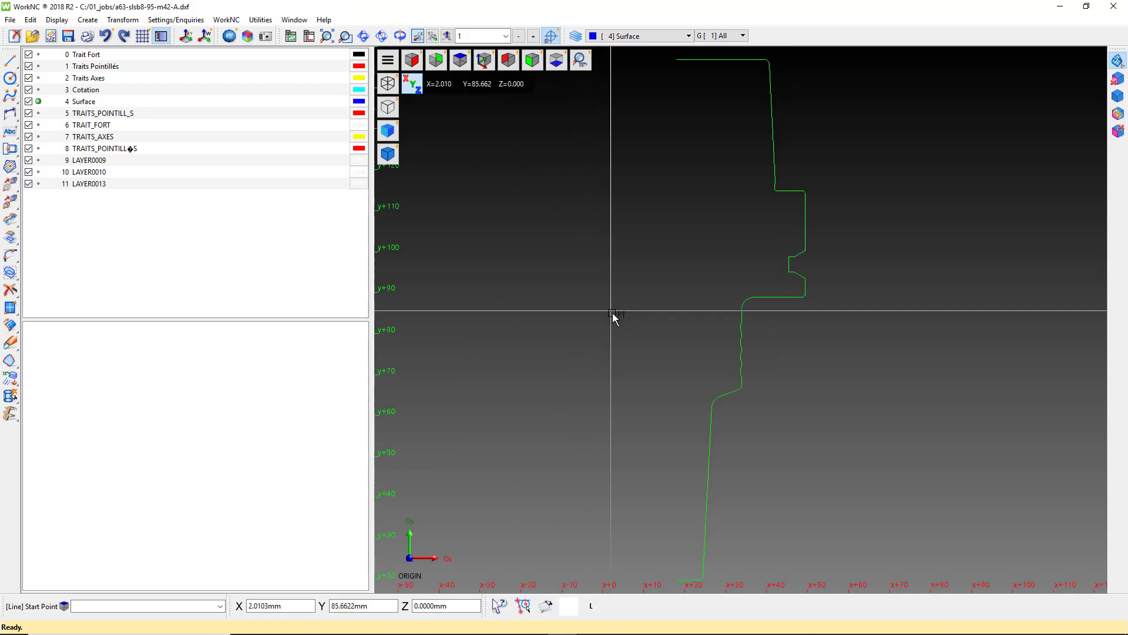
{"action": "key", "text": "t"}
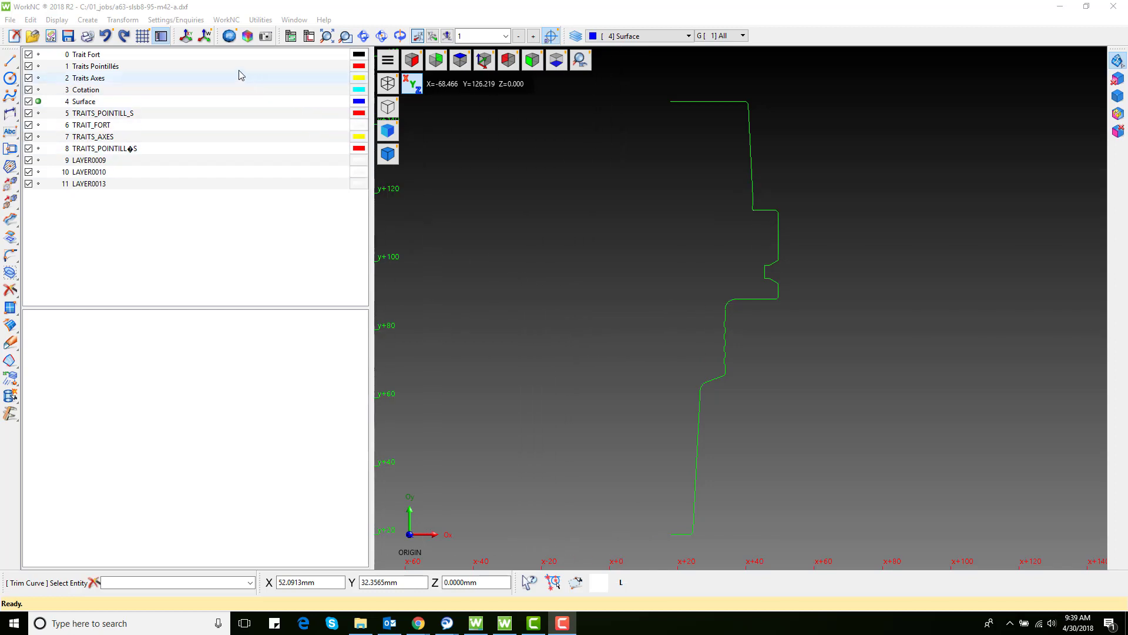
- Convert the holder's wavy NURBS profile curve into arcs and lines with Convert into Arcs/Lines
{"action": "left_click", "coordinate": [133, 22]}
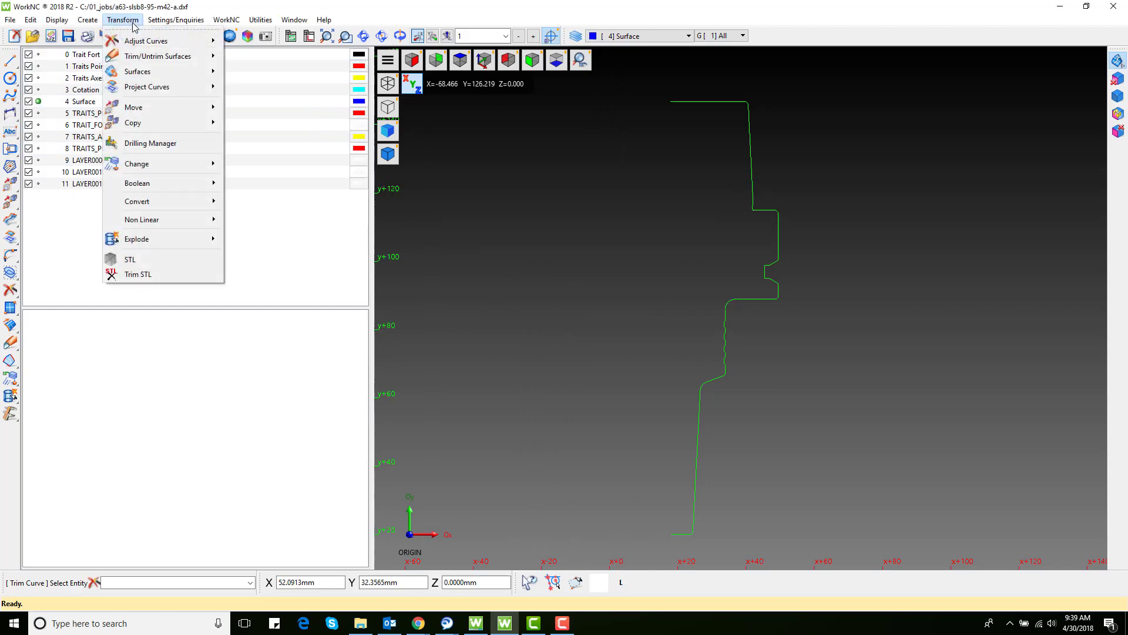
{"action": "mouse_move", "coordinate": [148, 44]}
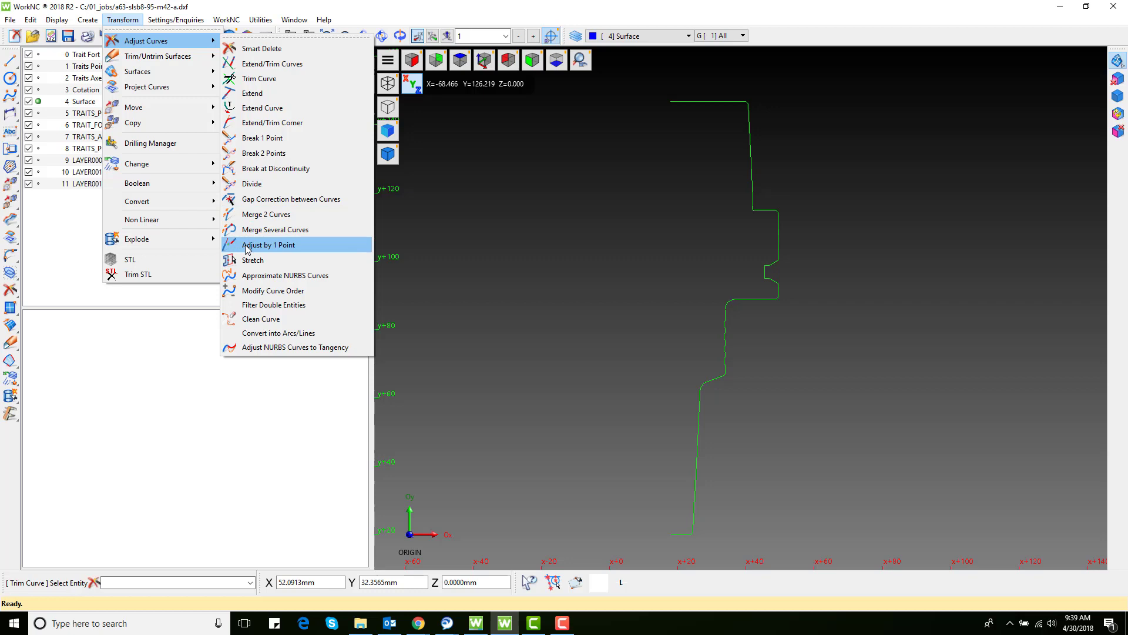
{"action": "left_click", "coordinate": [261, 333]}
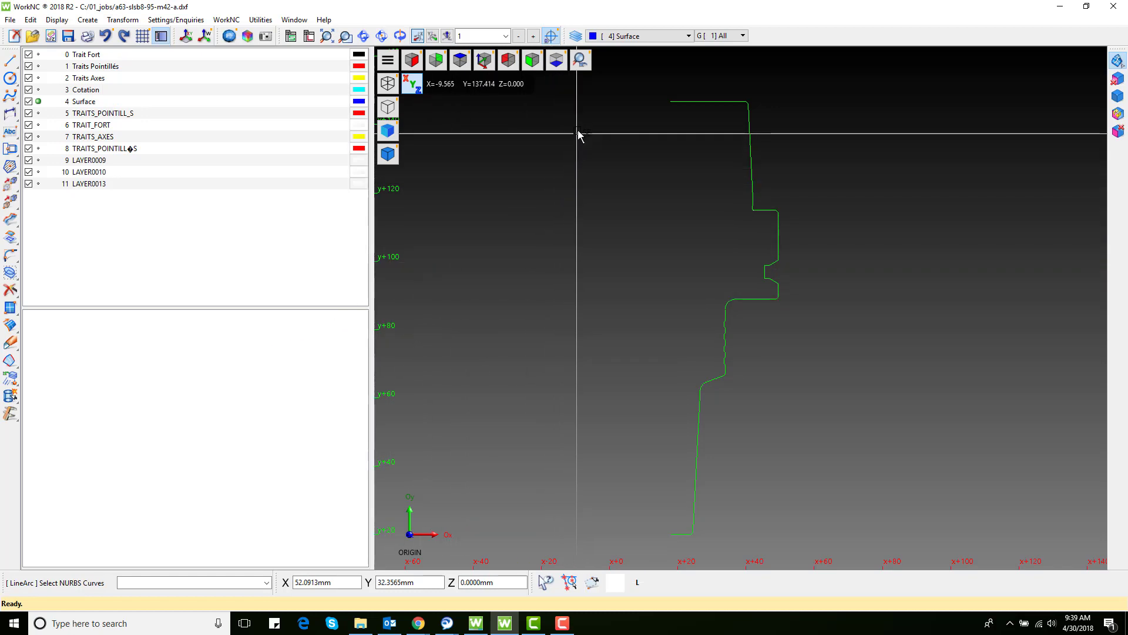
{"action": "mouse_move", "coordinate": [586, 87]}
{"action": "left_mouse_down"}
{"action": "mouse_move", "coordinate": [597, 191]}
{"action": "mouse_move", "coordinate": [695, 398]}
{"action": "mouse_move", "coordinate": [833, 563]}
{"action": "left_mouse_up"}
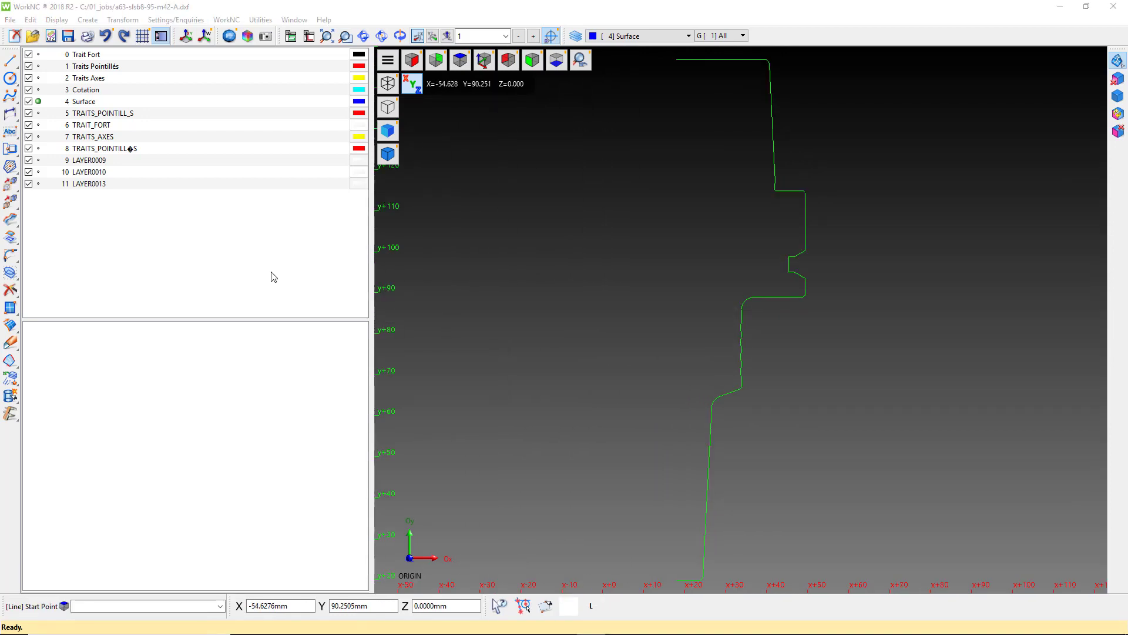
- Translate the whole holder profile so its top-left corner sits at the origin, reaching down to y -125
{"action": "left_click", "coordinate": [13, 186]}
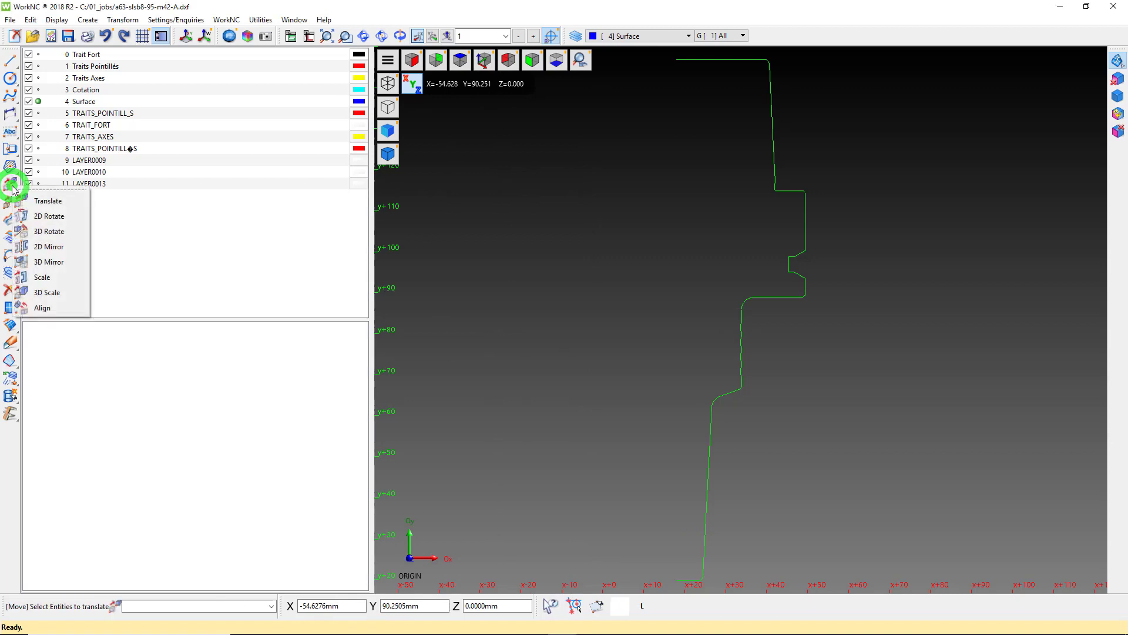
{"action": "left_click", "coordinate": [46, 203]}
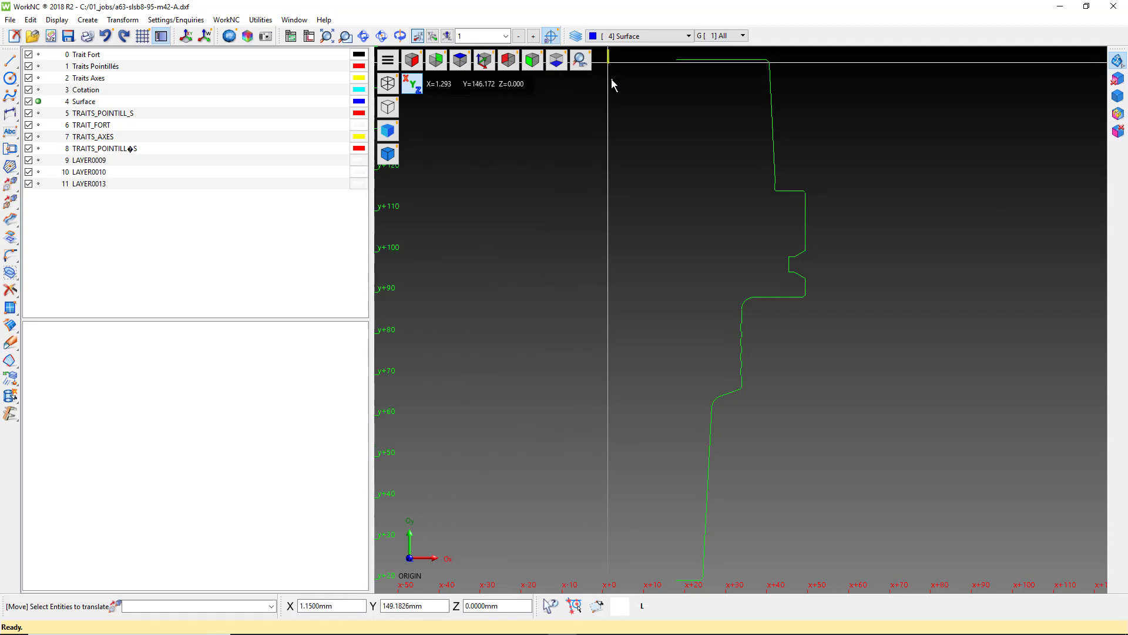
{"action": "left_click_drag", "start_coordinate": [609, 52], "coordinate": [886, 592]}
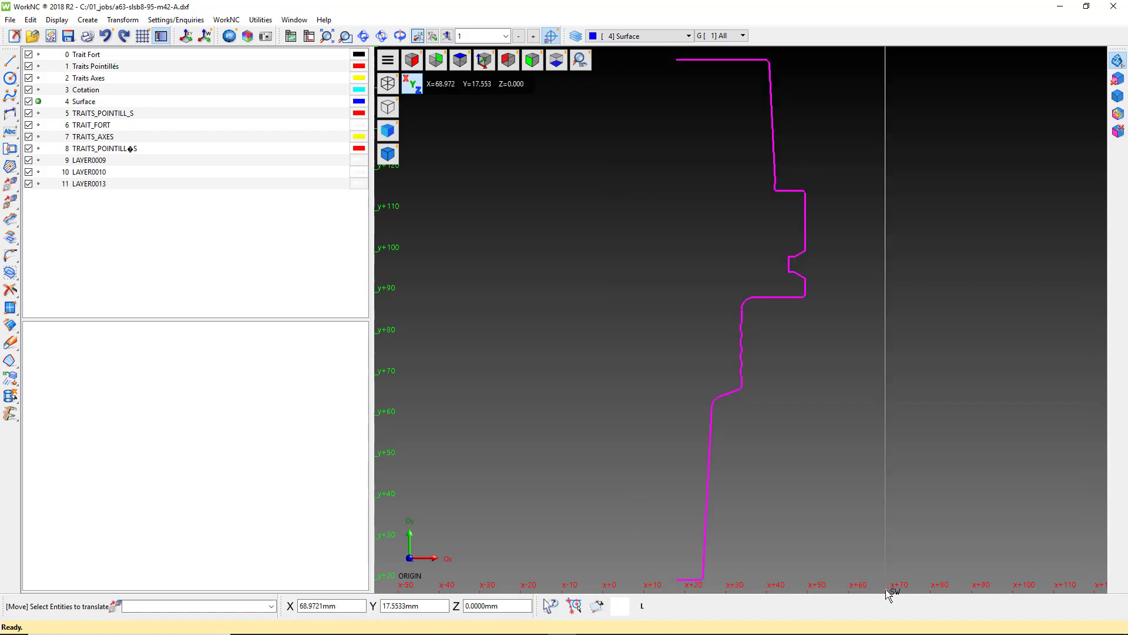
{"action": "middle_click", "coordinate": [863, 498]}
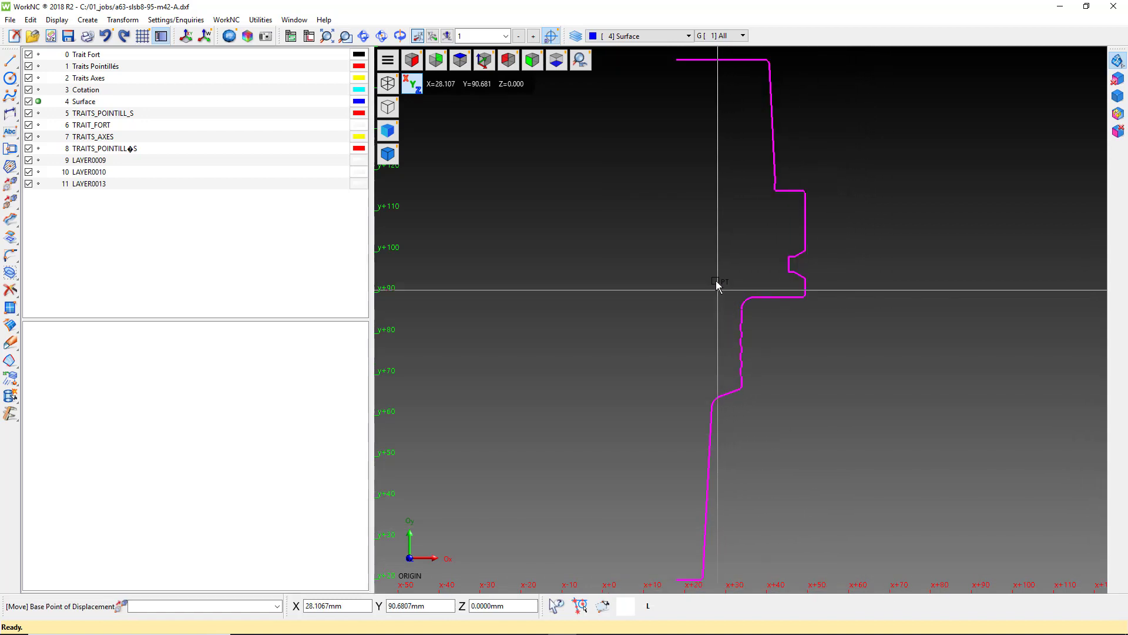
{"action": "left_click", "coordinate": [674, 61]}
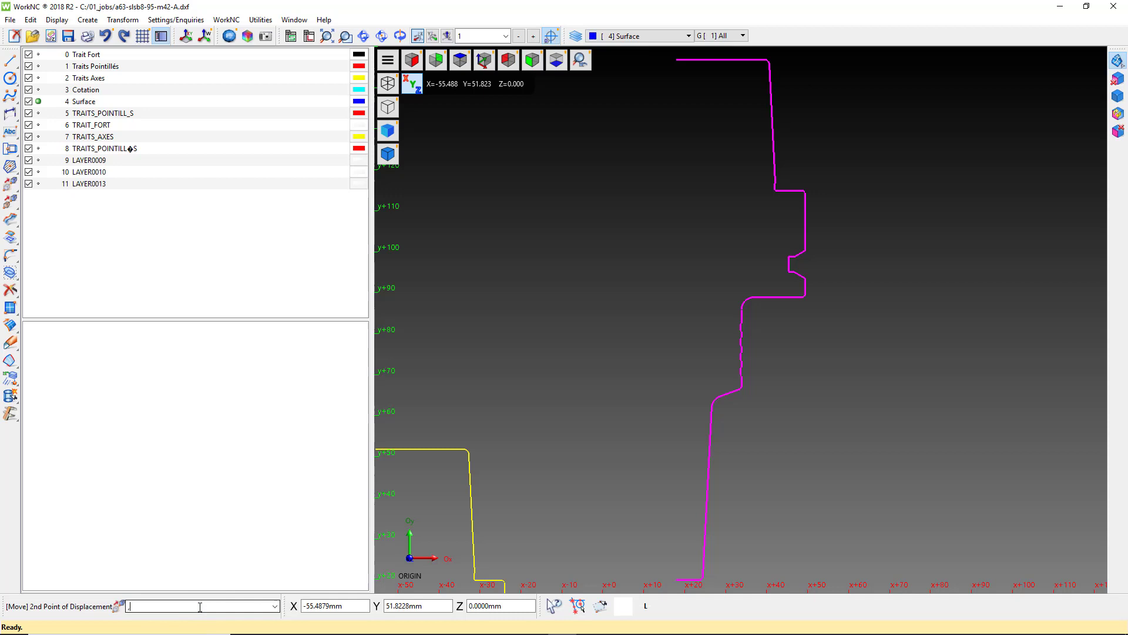
{"action": "key", "text": "Return"}
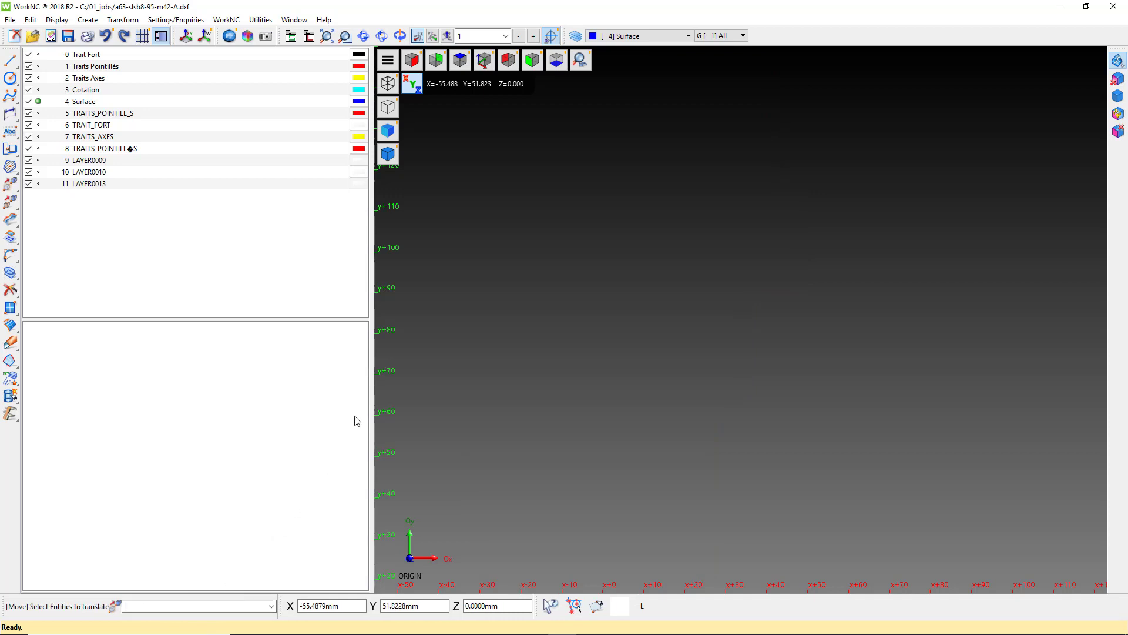
{"action": "left_click", "coordinate": [461, 60]}
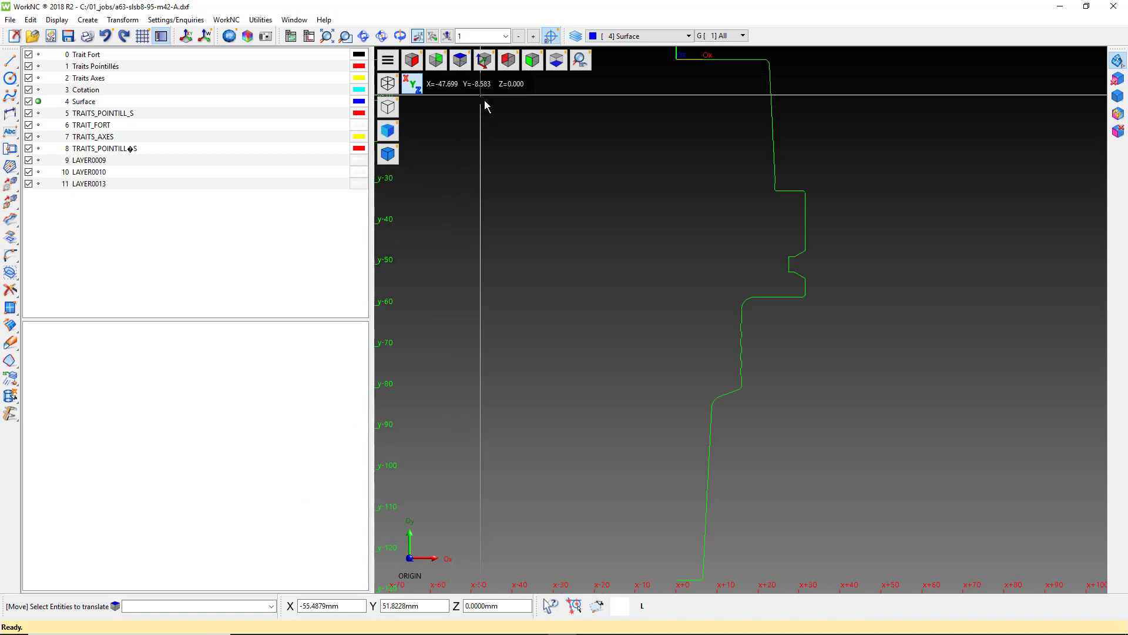
{"action": "scroll", "coordinate": [632, 287], "scroll_direction": "down", "scroll_amount": 1}
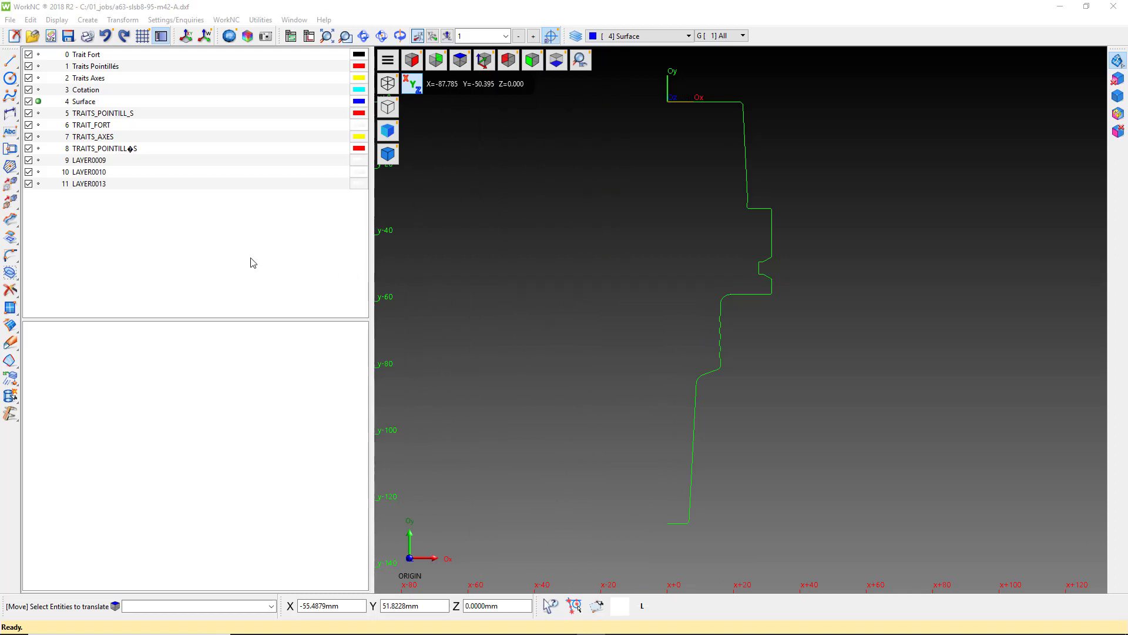
{"action": "left_click", "coordinate": [11, 184]}
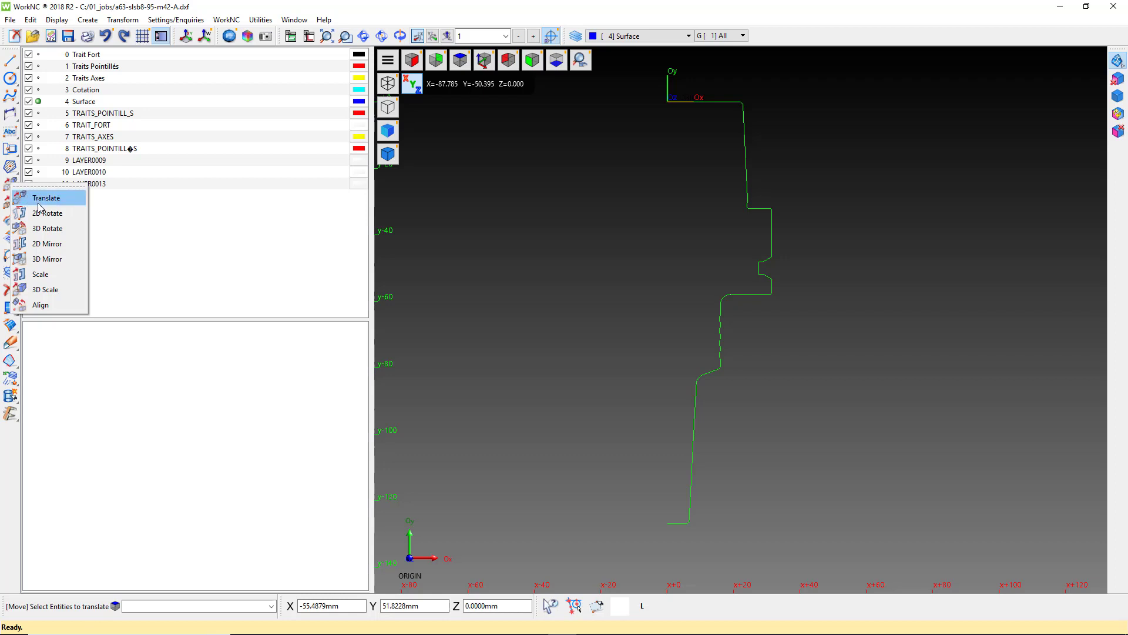
- 2D-rotate the holder profile 90° about its end point at the origin, so it runs horizontally to x 120
{"action": "left_click", "coordinate": [50, 217]}
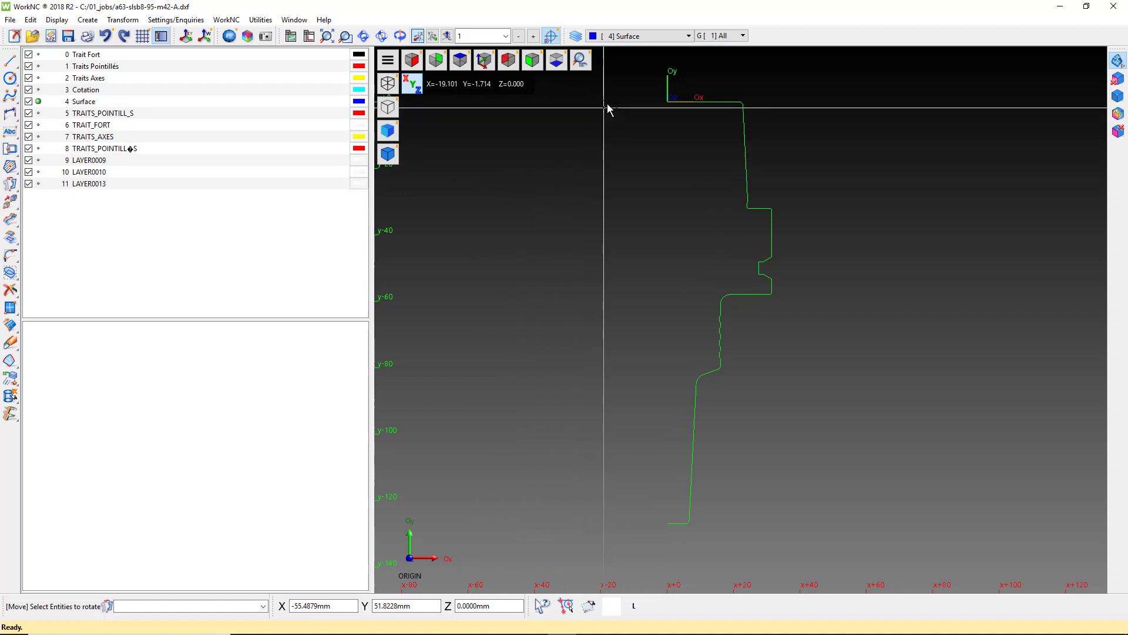
{"action": "left_click_drag", "start_coordinate": [616, 80], "coordinate": [834, 555]}
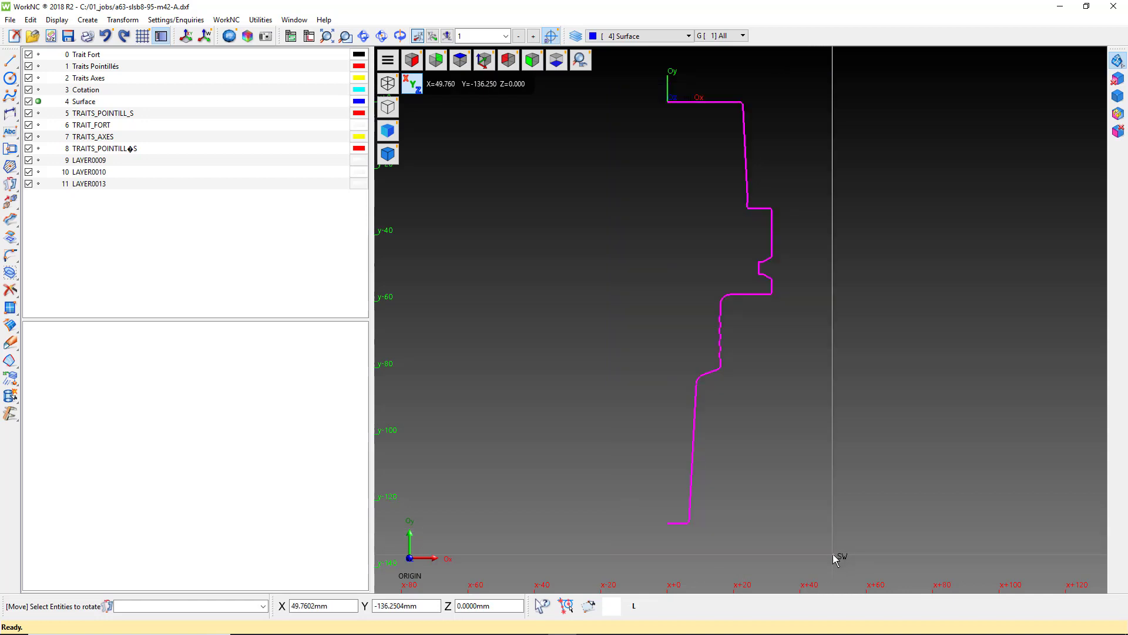
{"action": "right_click", "coordinate": [833, 553]}
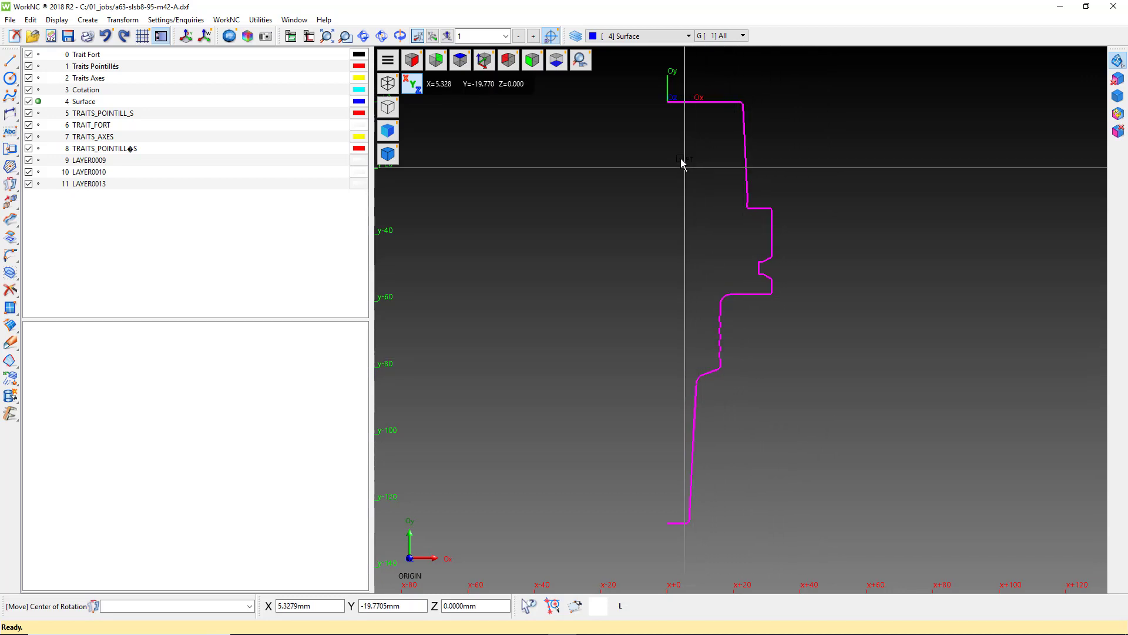
{"action": "left_click", "coordinate": [664, 102]}
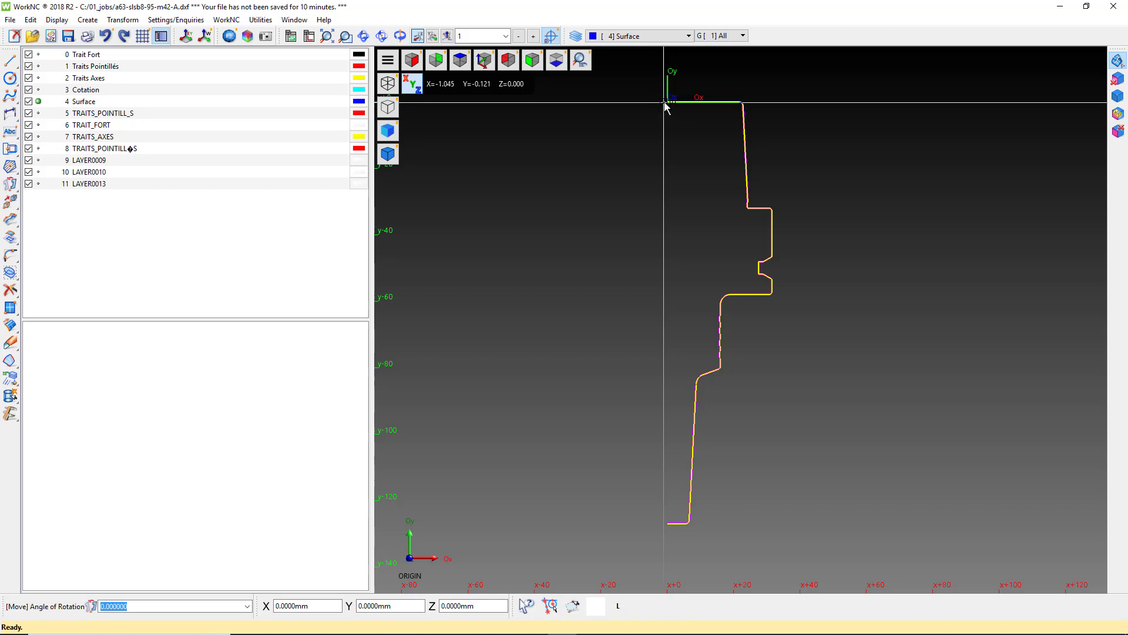
{"action": "type", "text": "90"}
{"action": "key", "text": "Return"}
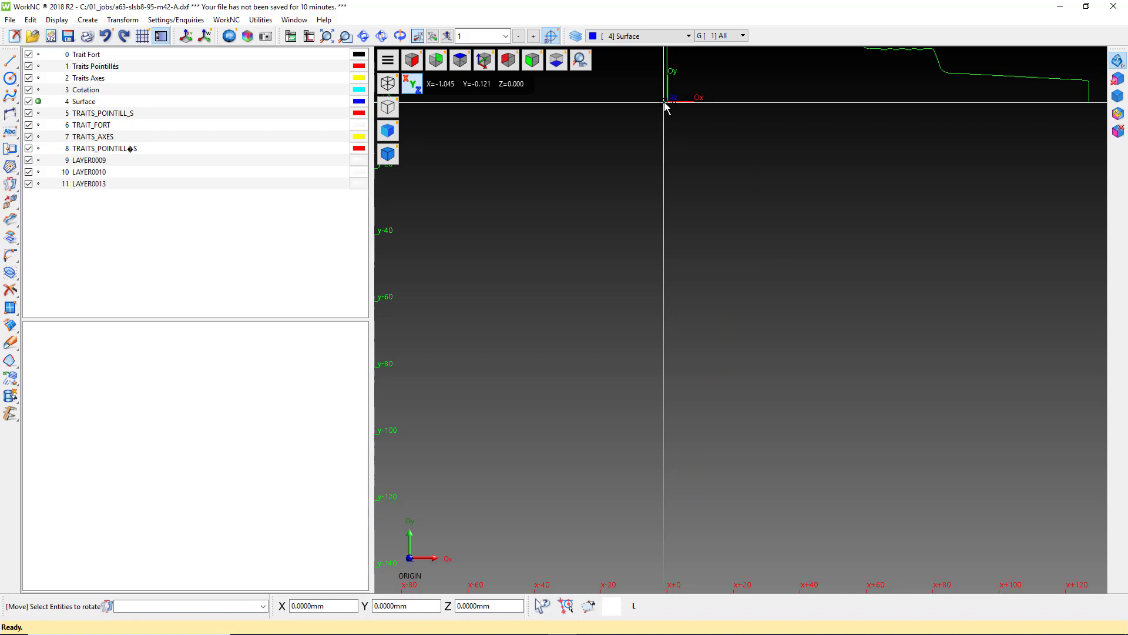
{"action": "middle_click_drag", "start_coordinate": [665, 102], "coordinate": [547, 363]}
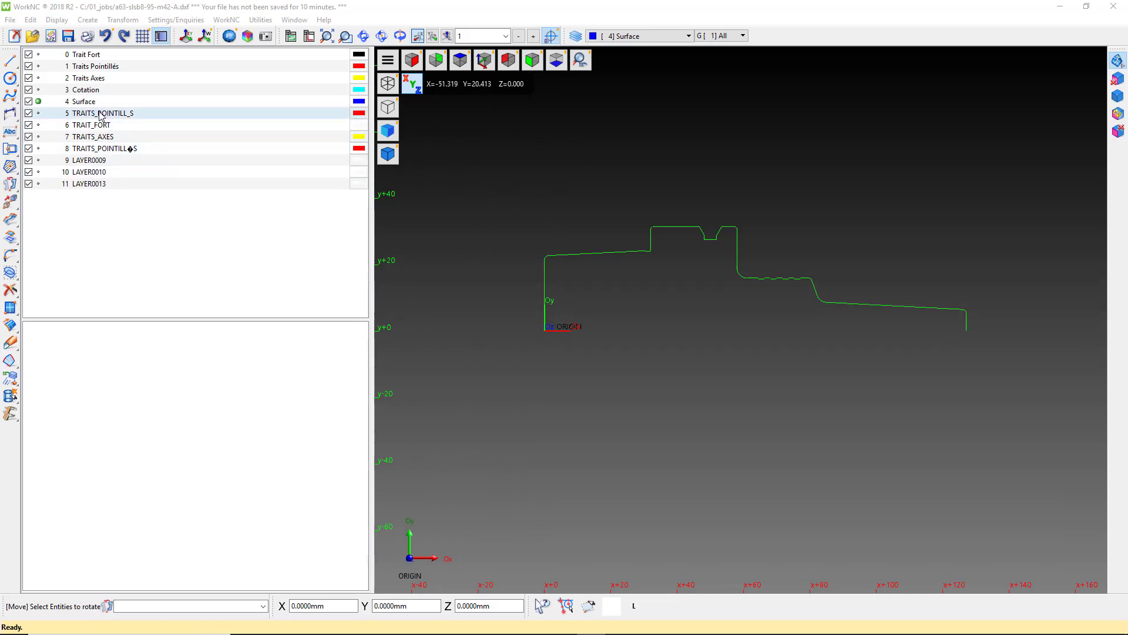
- Rename layer 4 from 'Surface' to 'NOCUT' using Rename Layer
{"action": "right_click", "coordinate": [84, 103]}
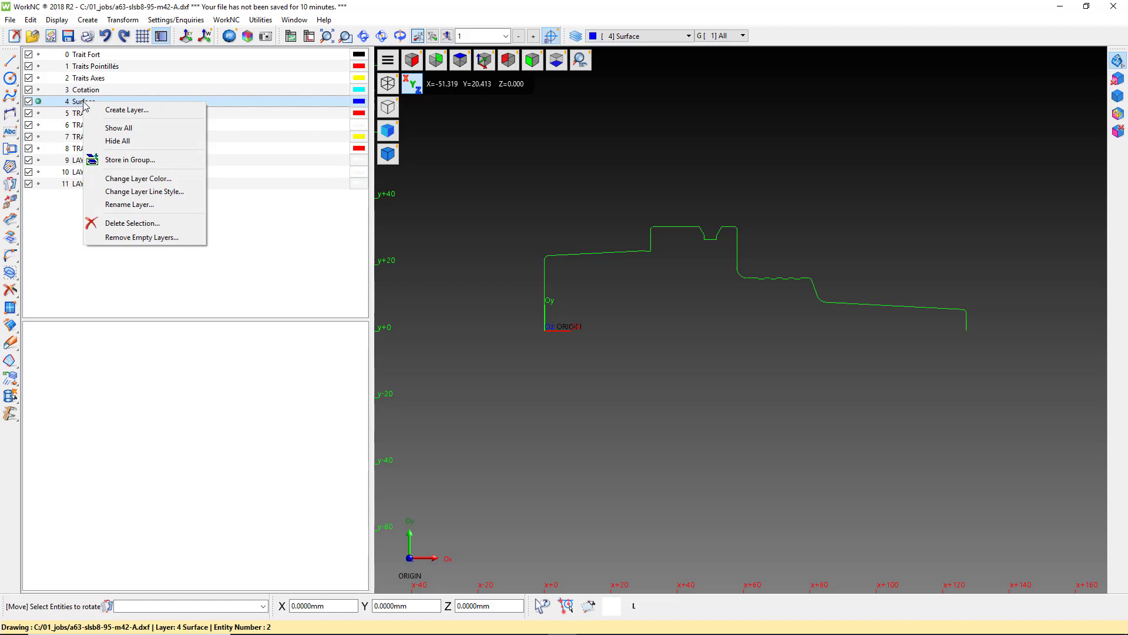
{"action": "left_click", "coordinate": [117, 204]}
{"action": "type", "text": "NOCUT"}
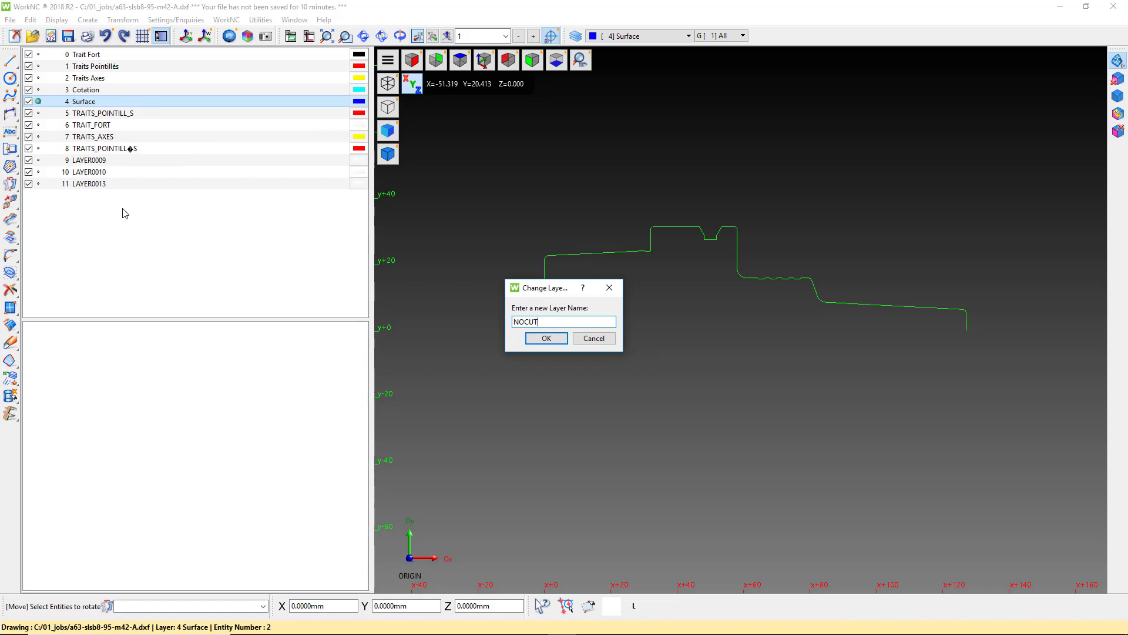
{"action": "left_click", "coordinate": [532, 340]}
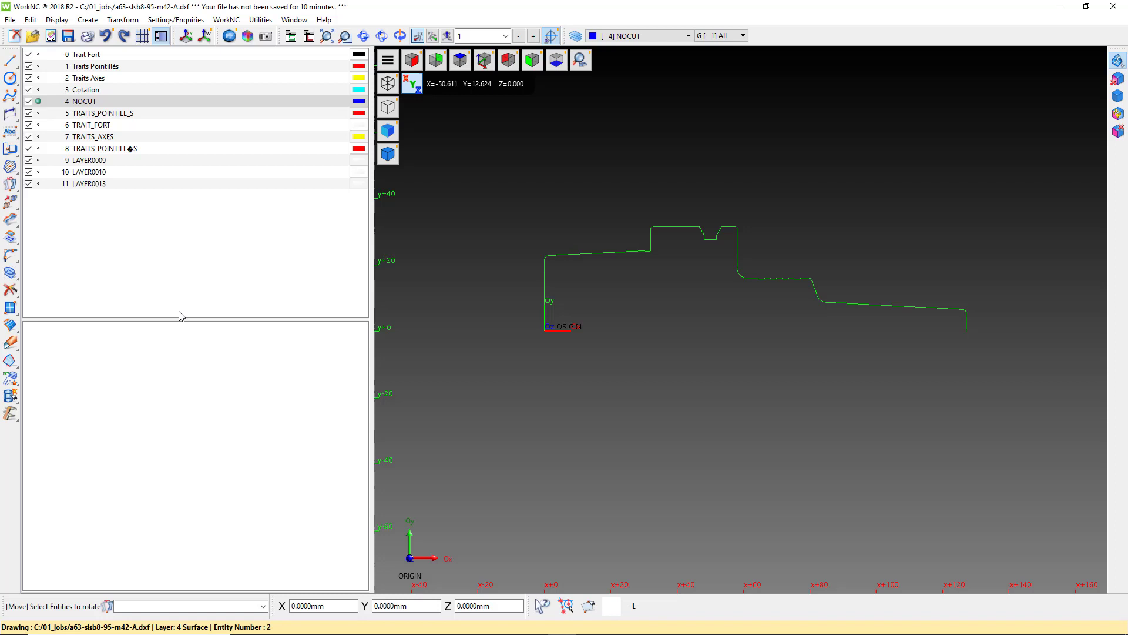
{"action": "left_click", "coordinate": [11, 381]}
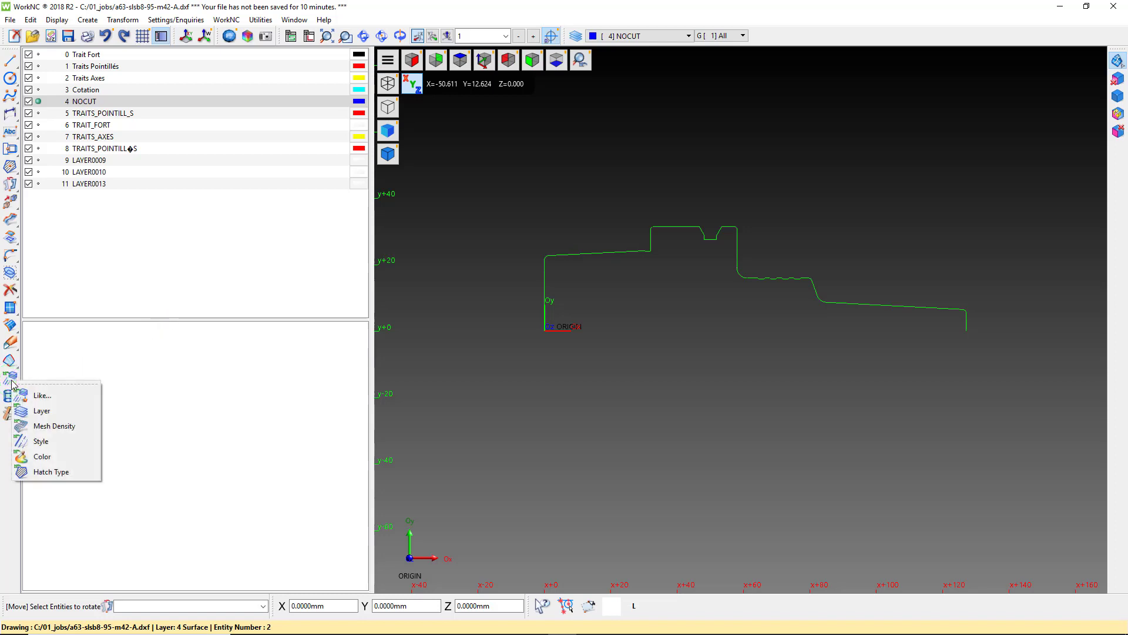
- Use Change Layer to assign the entire box-selected holder profile to layer 4 NOCUT
{"action": "left_click", "coordinate": [46, 414]}
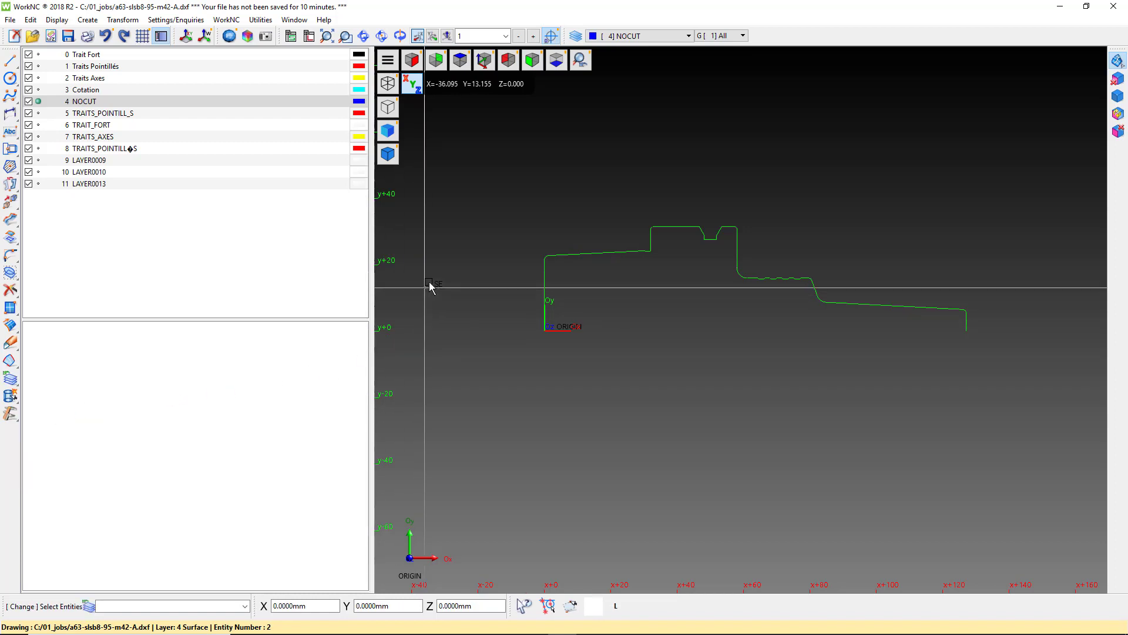
{"action": "left_click_drag", "start_coordinate": [479, 205], "coordinate": [1012, 404]}
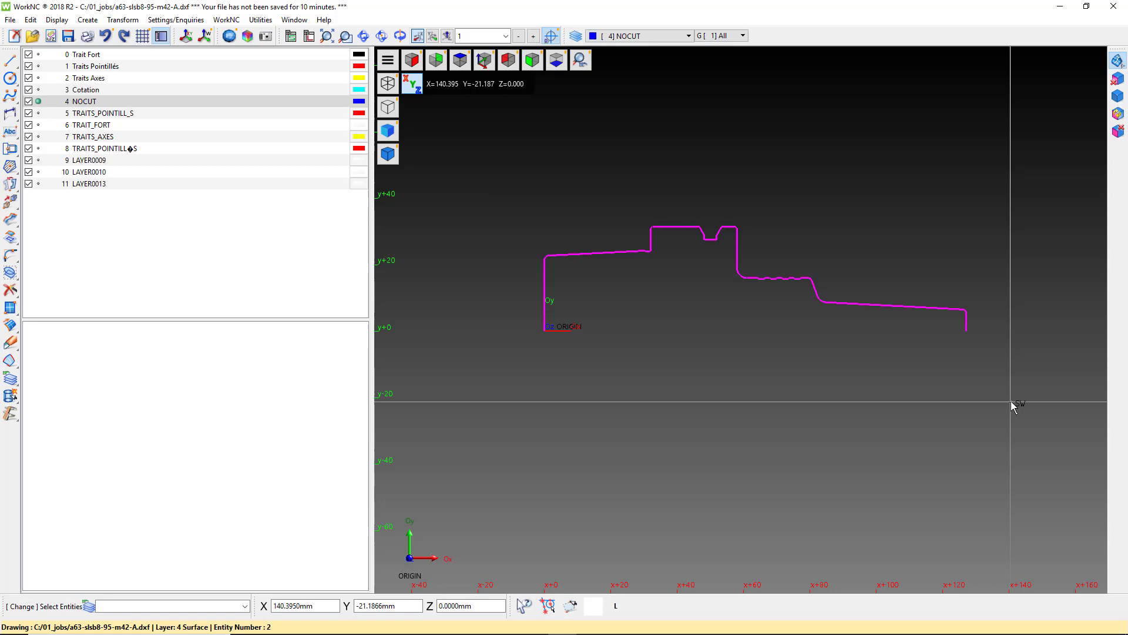
{"action": "right_click", "coordinate": [1012, 404]}
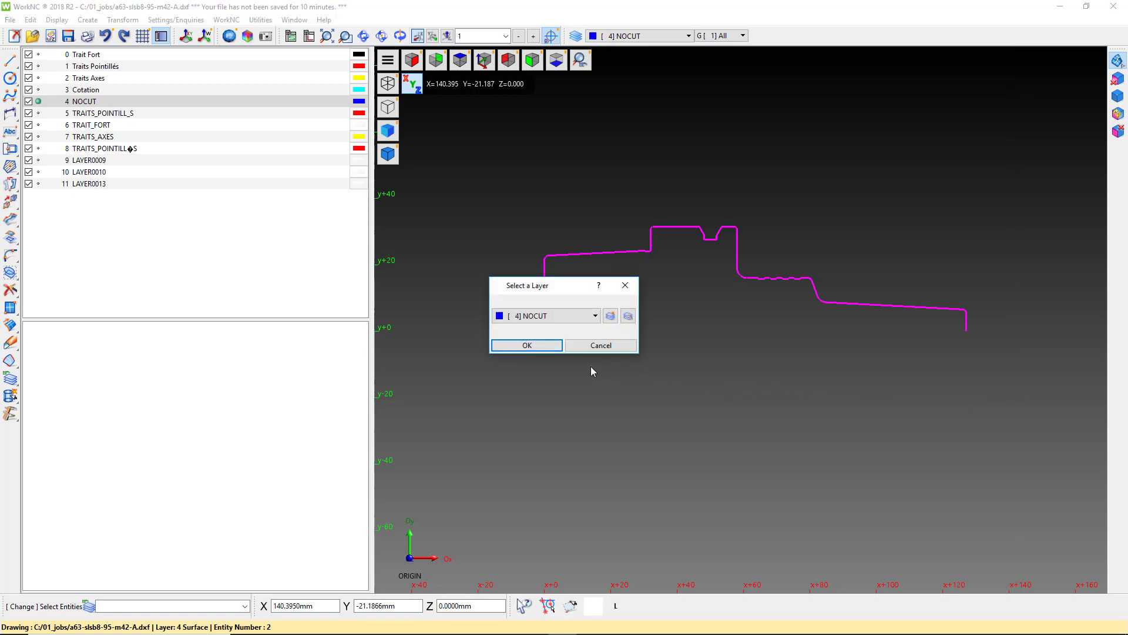
{"action": "left_click", "coordinate": [529, 347]}
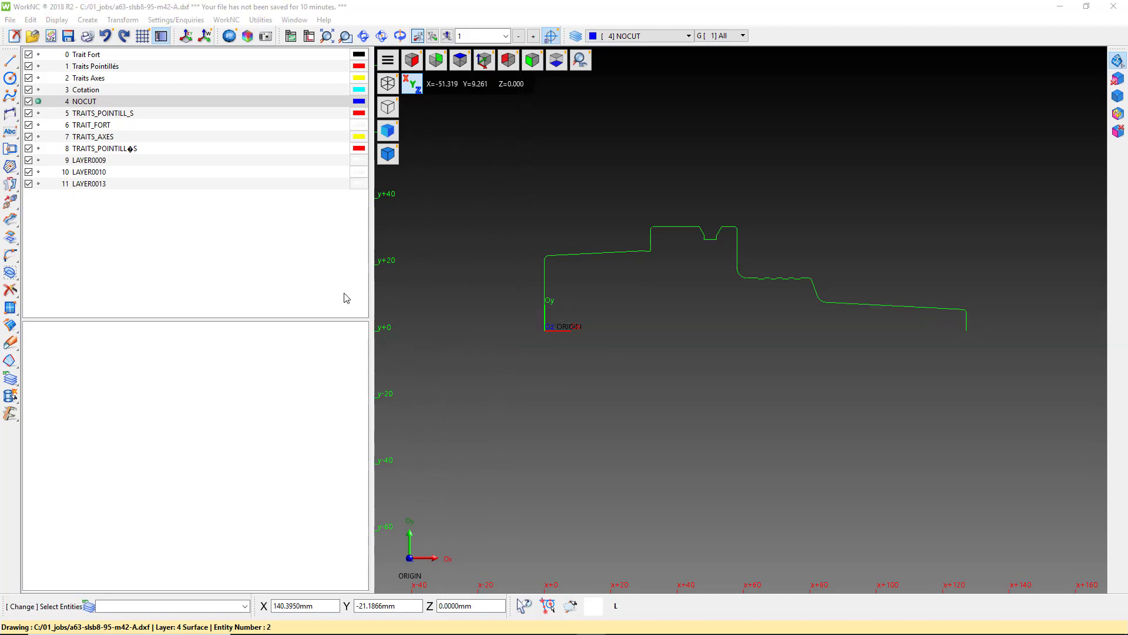
- Remove the 11 empty layers so only layer 4 NOCUT remains
{"action": "right_click", "coordinate": [124, 234]}
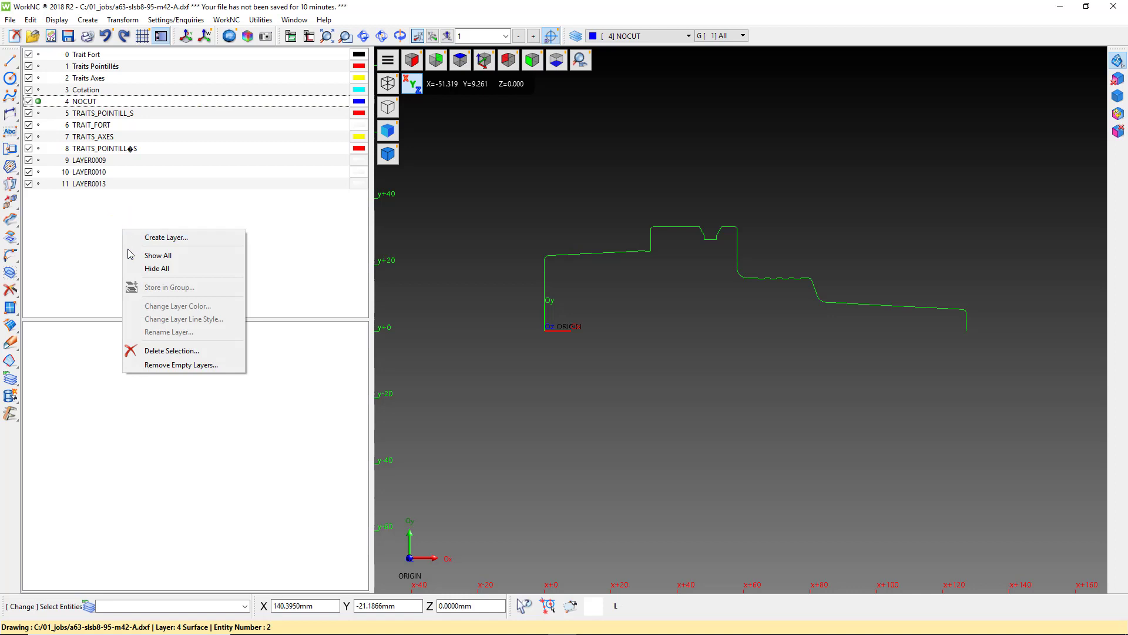
{"action": "left_click", "coordinate": [157, 366]}
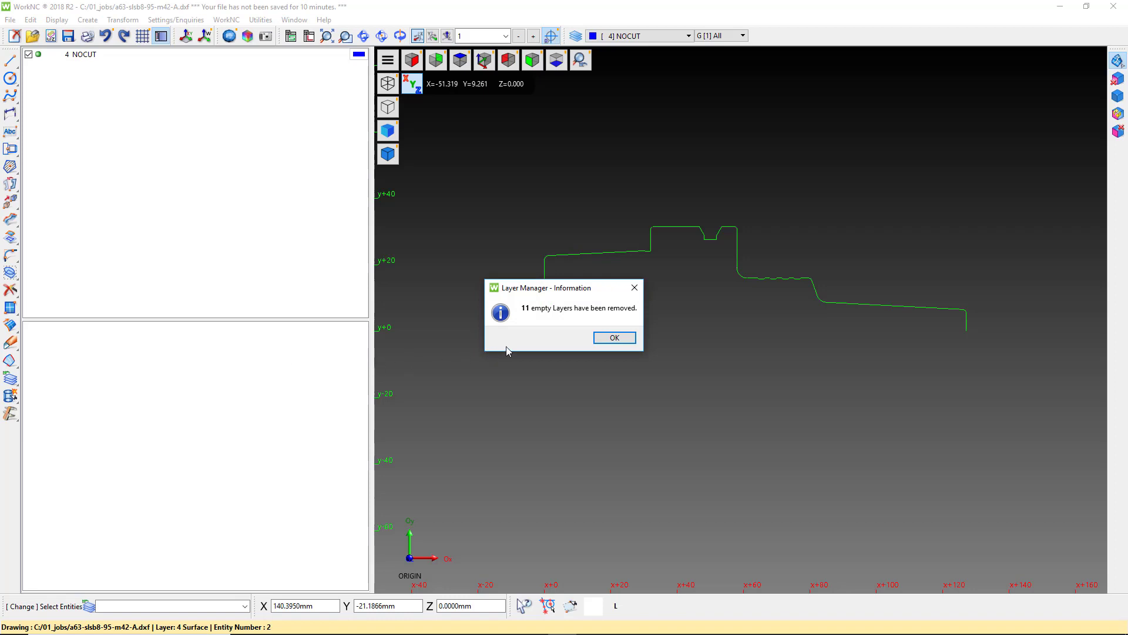
{"action": "left_click", "coordinate": [608, 339]}
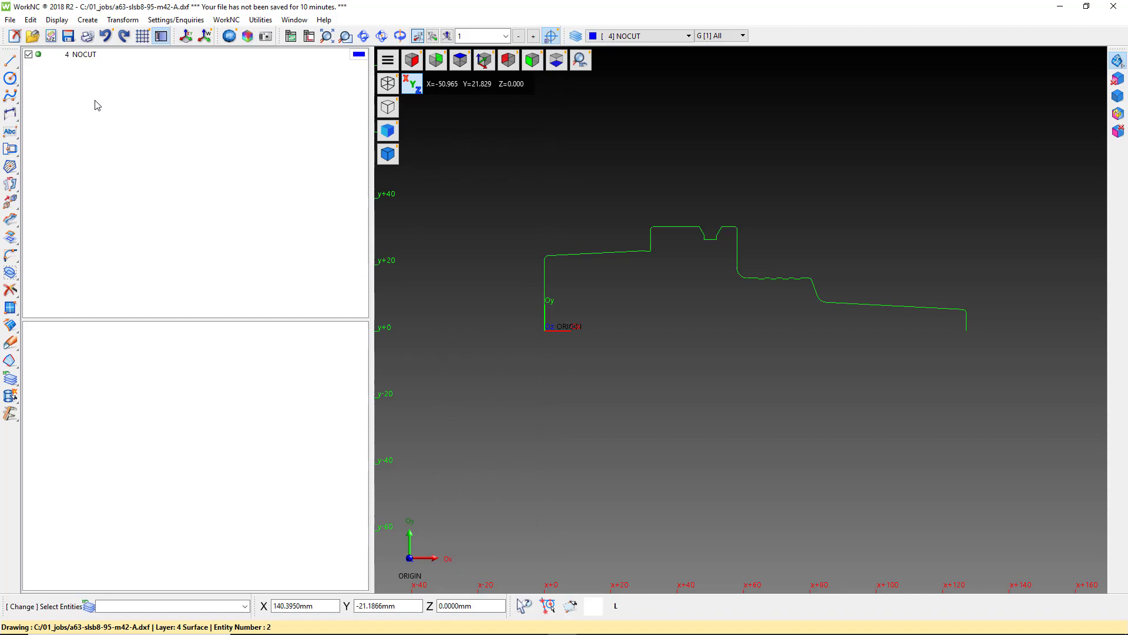
- Save the drawing as a63.dxf in DXF File (R11) format in the 01_jobs folder
{"action": "left_click", "coordinate": [13, 24]}
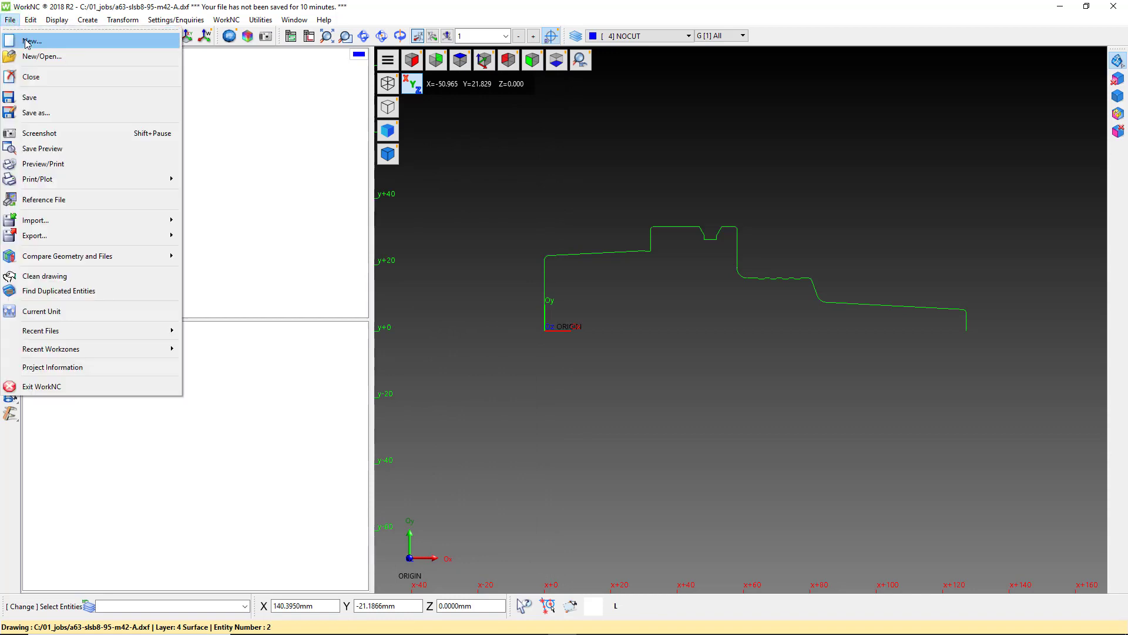
{"action": "left_click", "coordinate": [34, 113]}
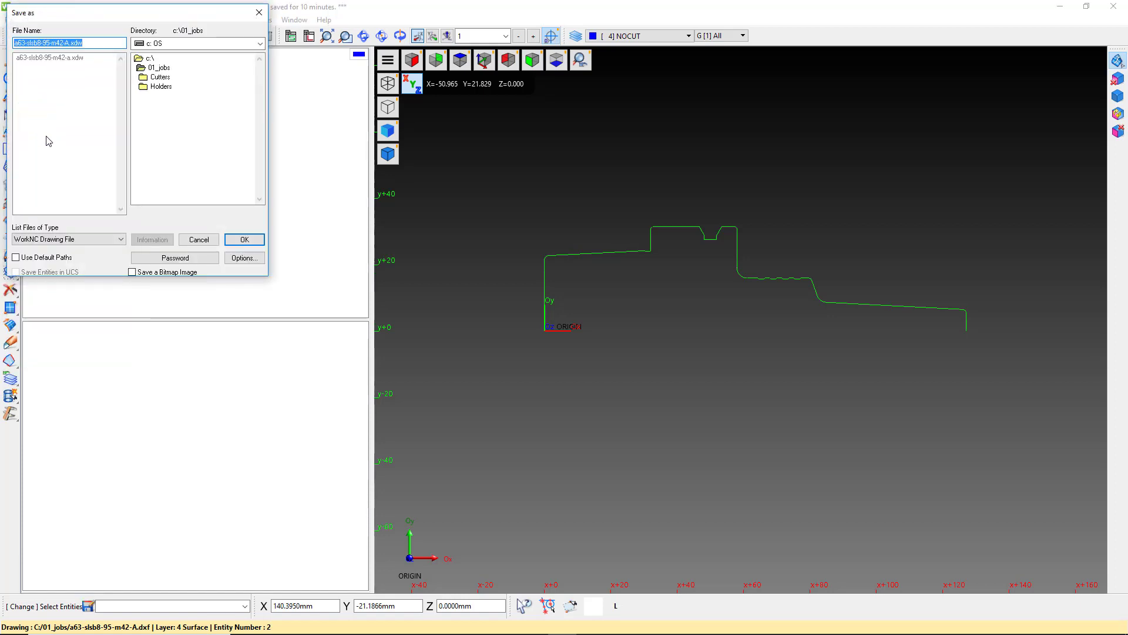
{"action": "left_click", "coordinate": [121, 238]}
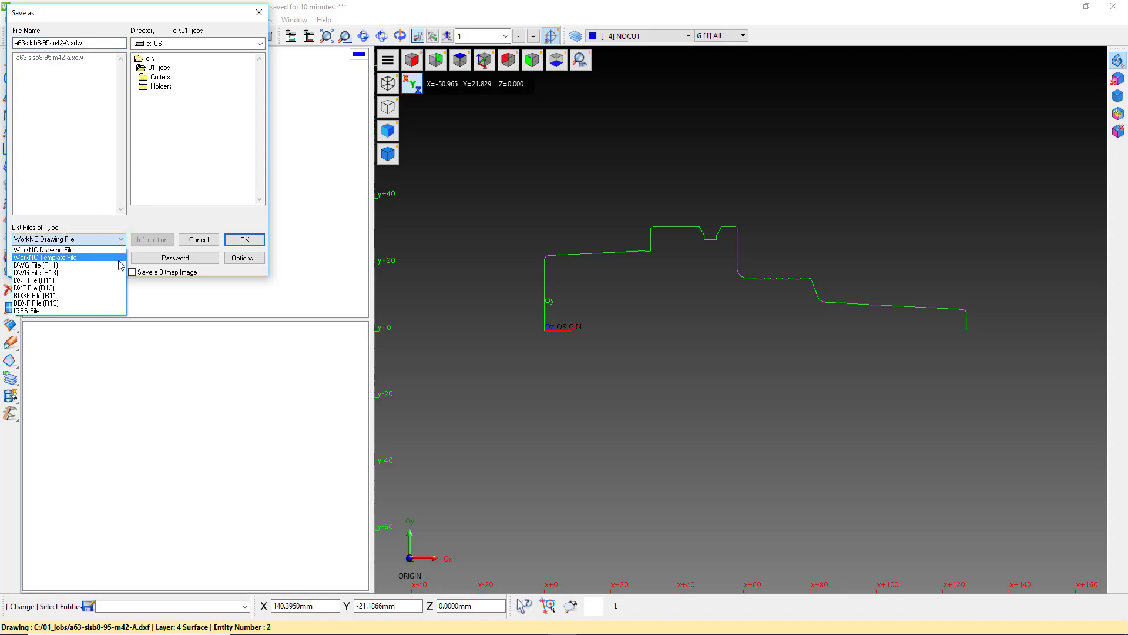
{"action": "left_click", "coordinate": [115, 280]}
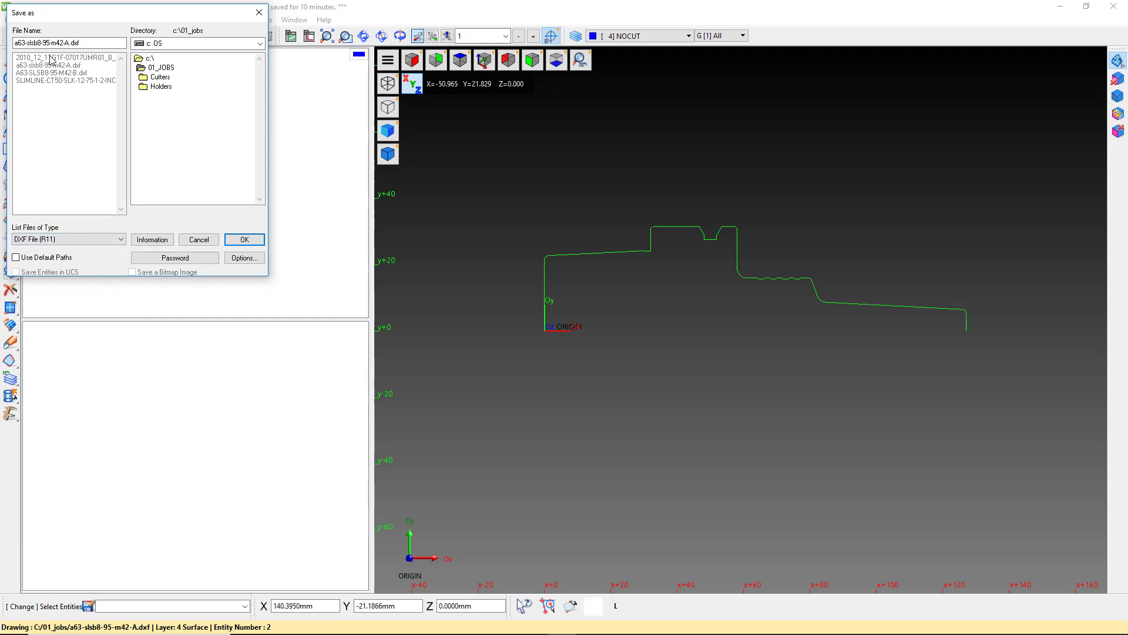
{"action": "left_click", "coordinate": [26, 43]}
{"action": "left_click_drag", "start_coordinate": [26, 43], "coordinate": [48, 47]}
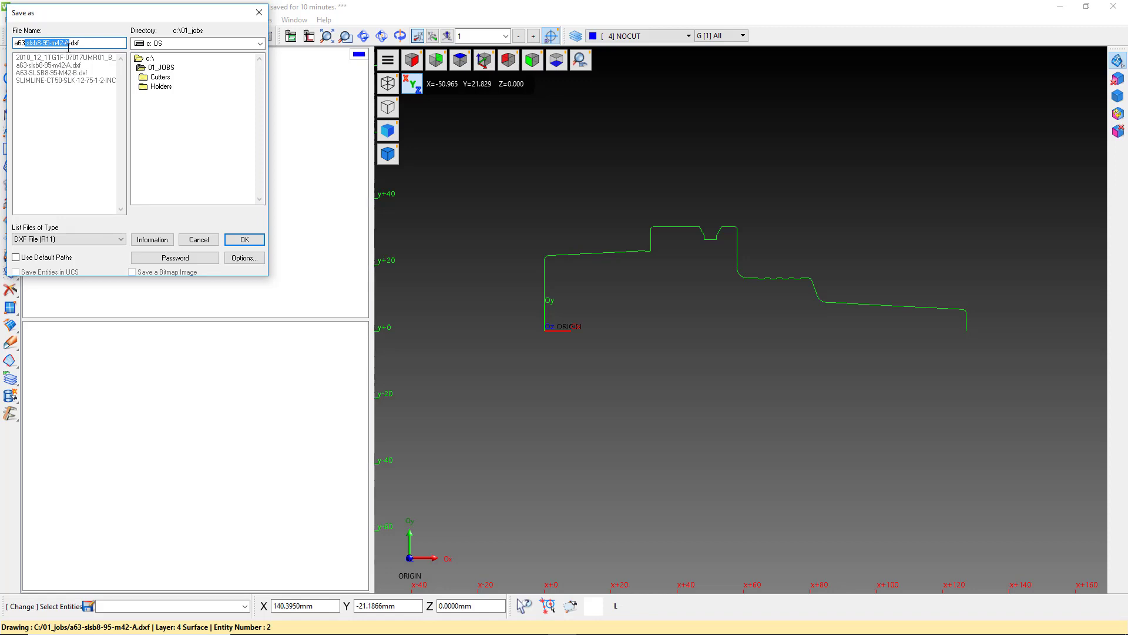
{"action": "key", "text": "BackSpace"}
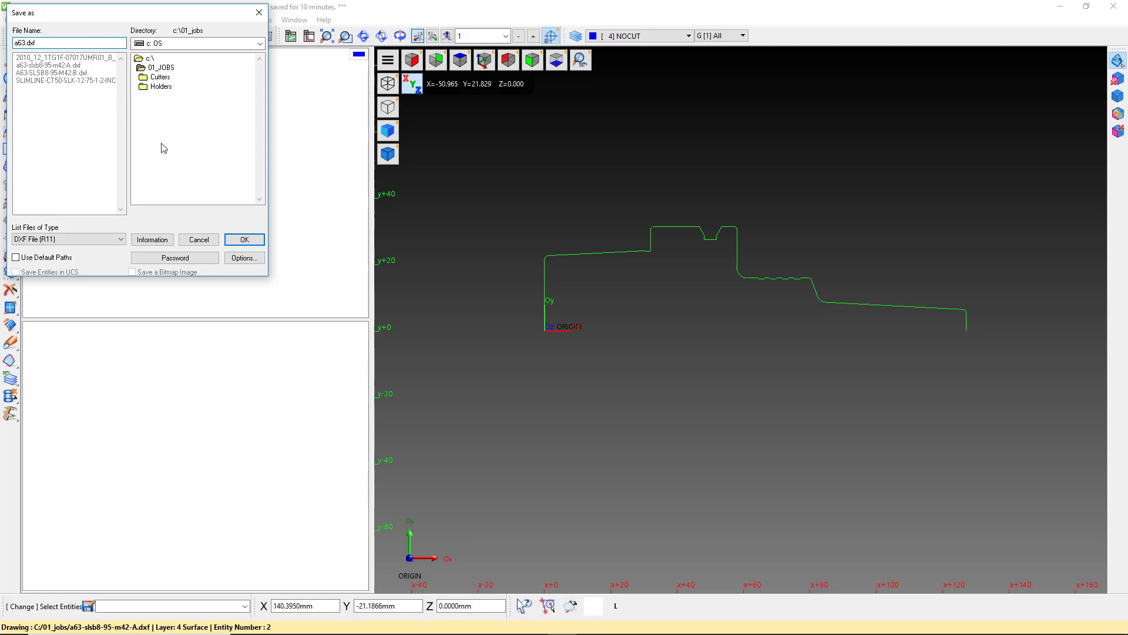
{"action": "left_click", "coordinate": [243, 239]}
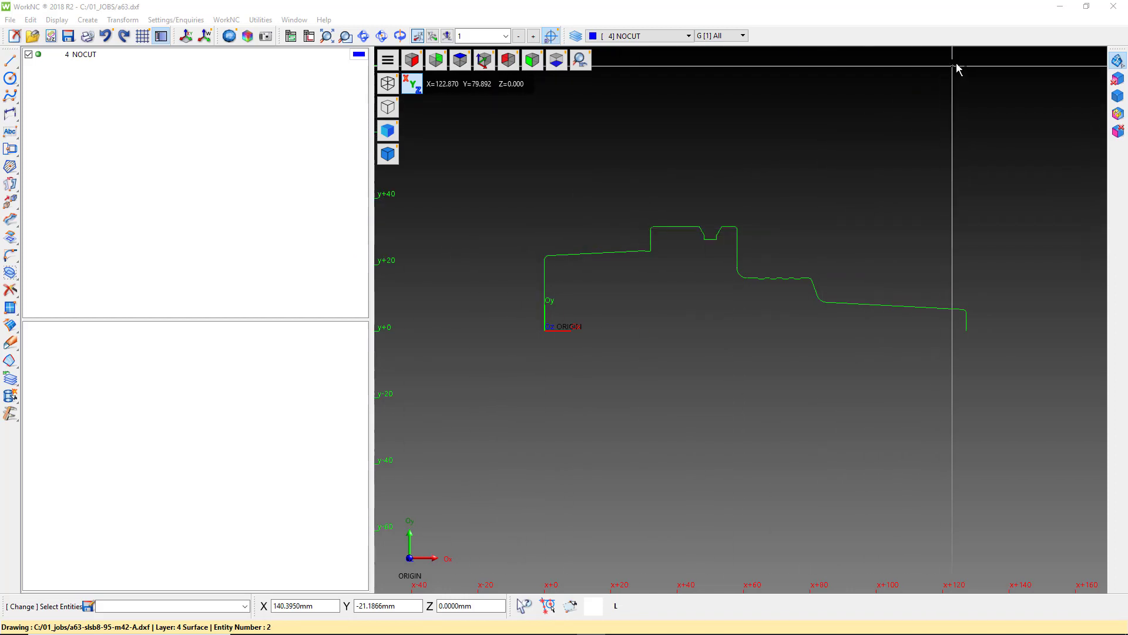
- Minimize WorkNC and import a63.dxf from 01_jobs as a holder in Tool Holder Library
{"action": "left_click", "coordinate": [1060, 8]}
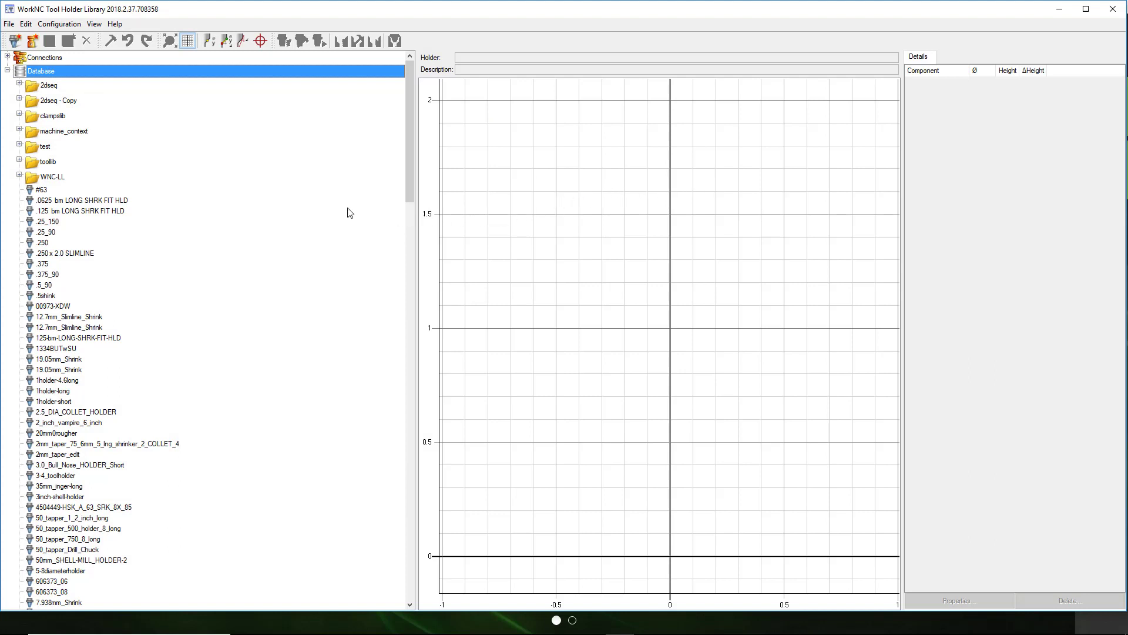
{"action": "left_click", "coordinate": [9, 24]}
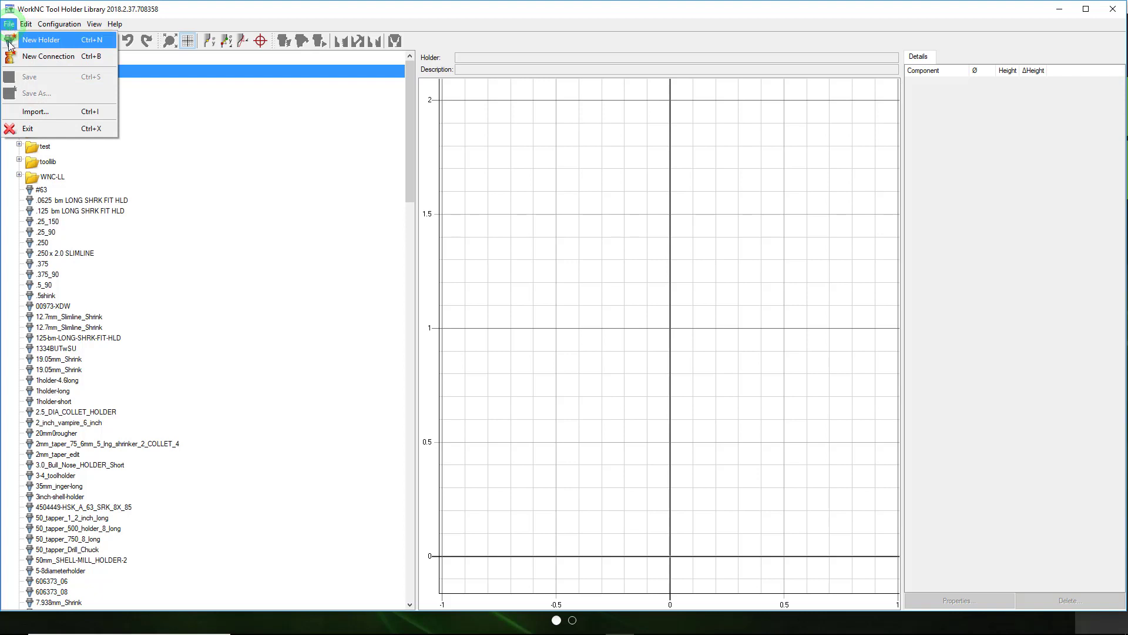
{"action": "left_click", "coordinate": [33, 112]}
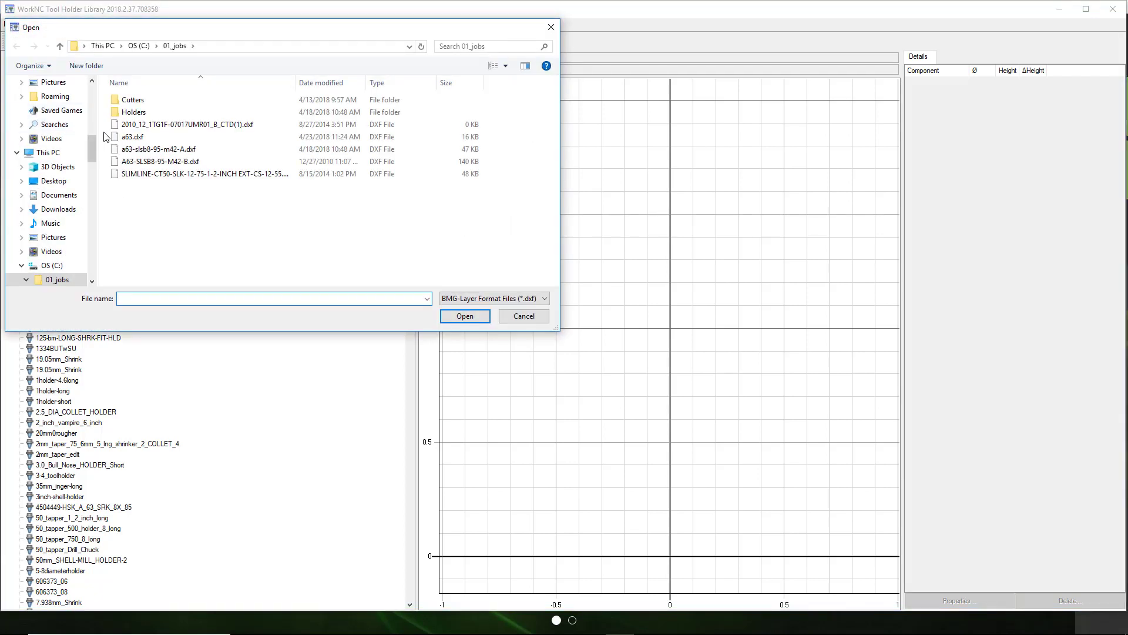
{"action": "left_click", "coordinate": [134, 139]}
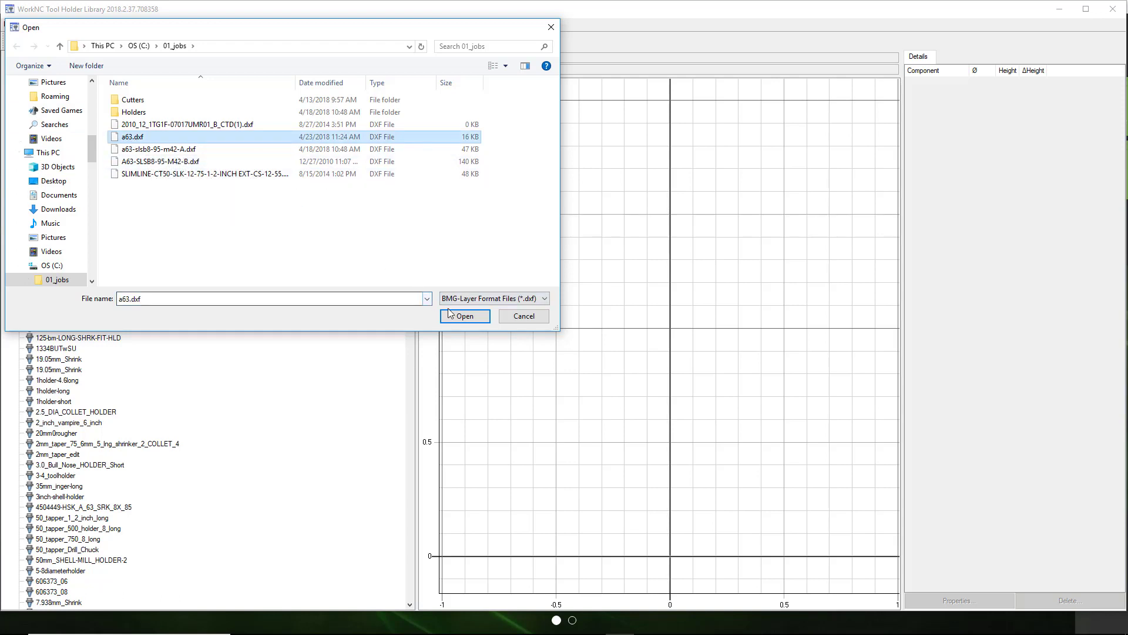
{"action": "left_click", "coordinate": [465, 317]}
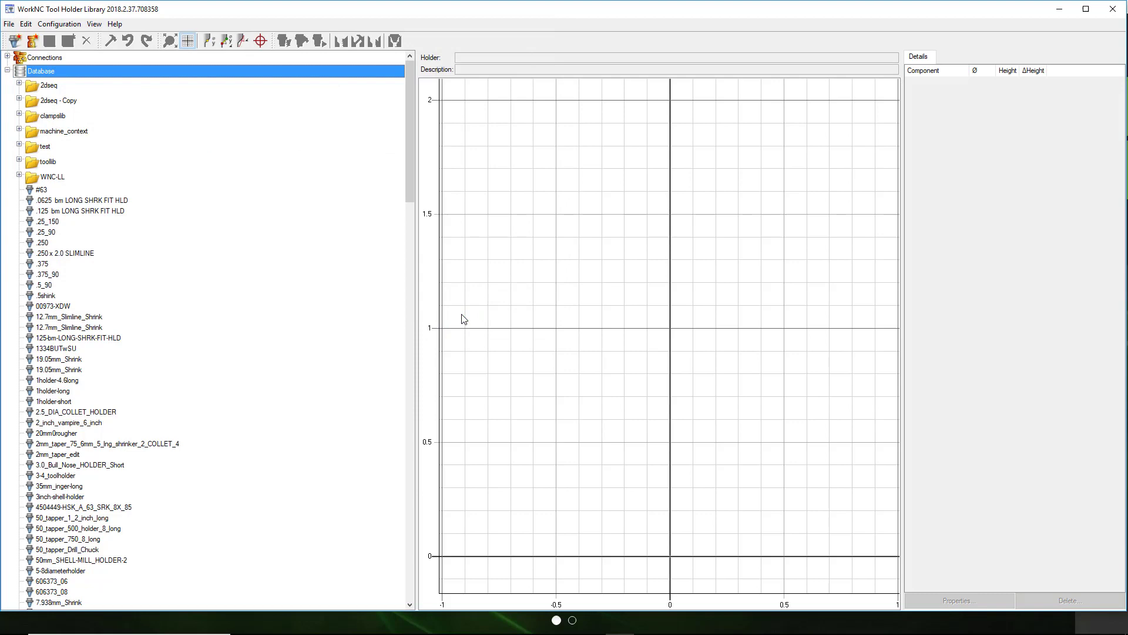